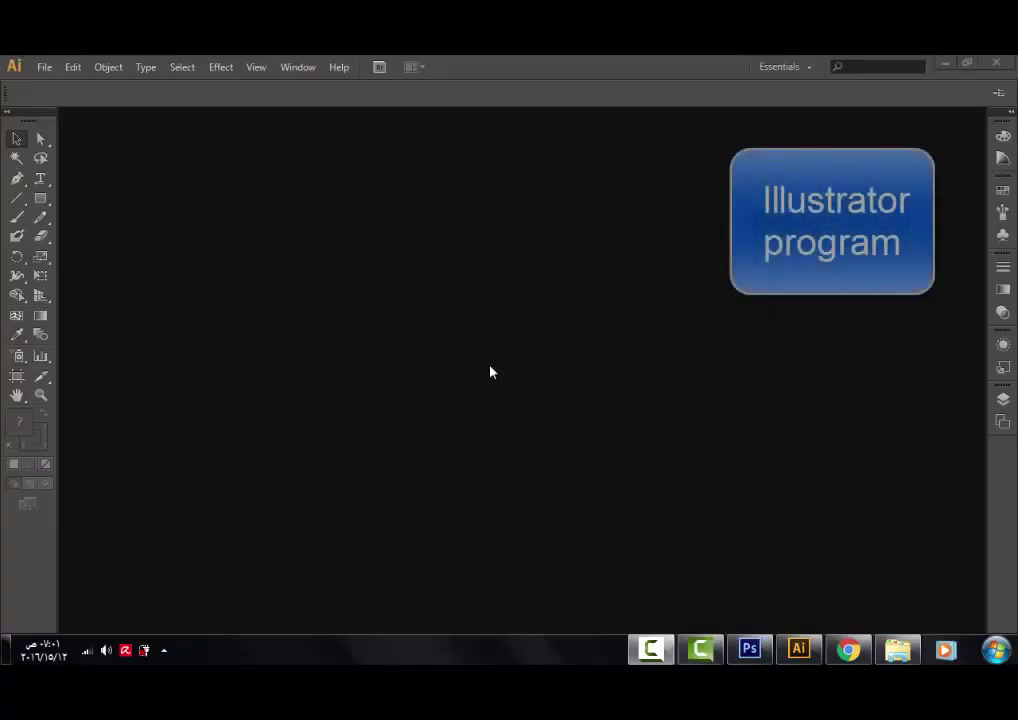
- Browse the File and Edit menus, then choose File > New for a new document
click(48, 70)
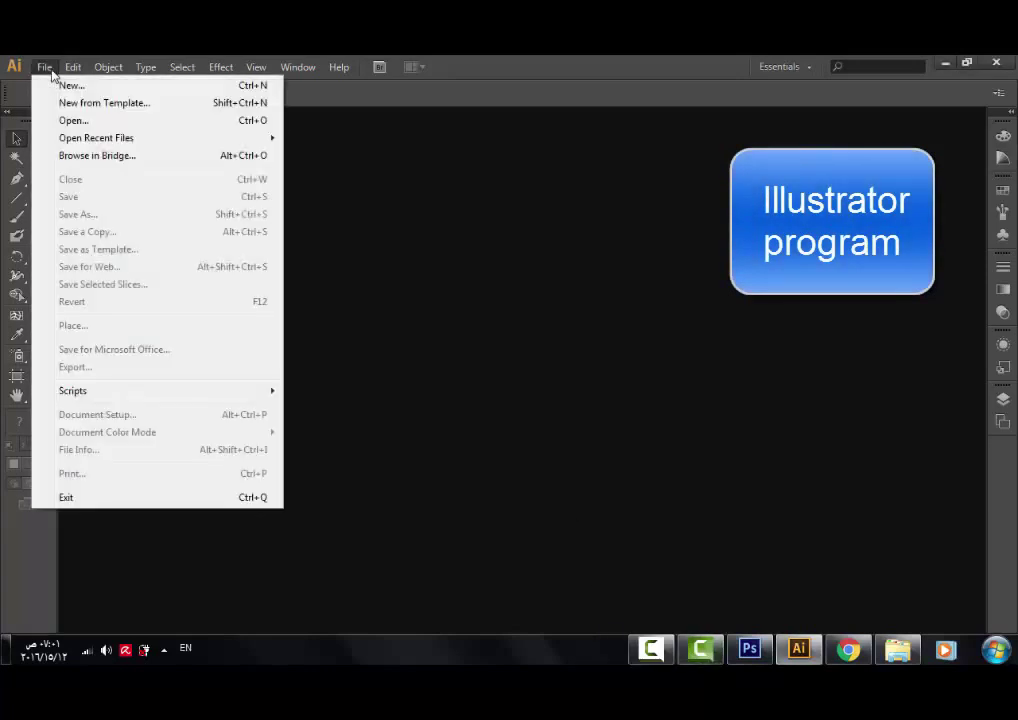
click(46, 70)
click(73, 70)
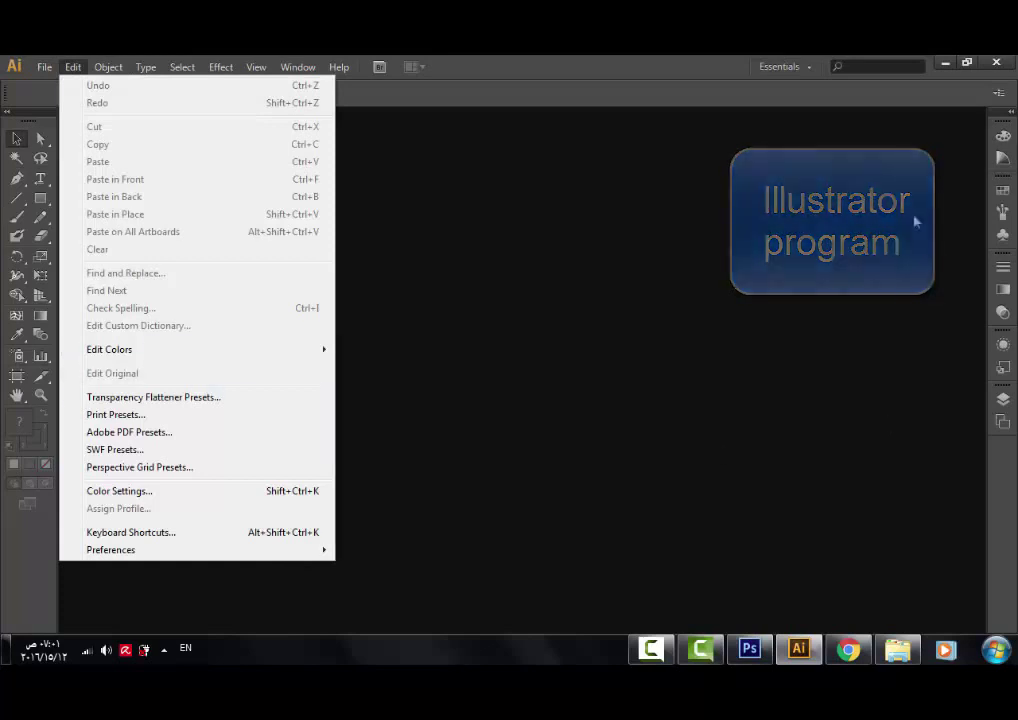
key(Escape)
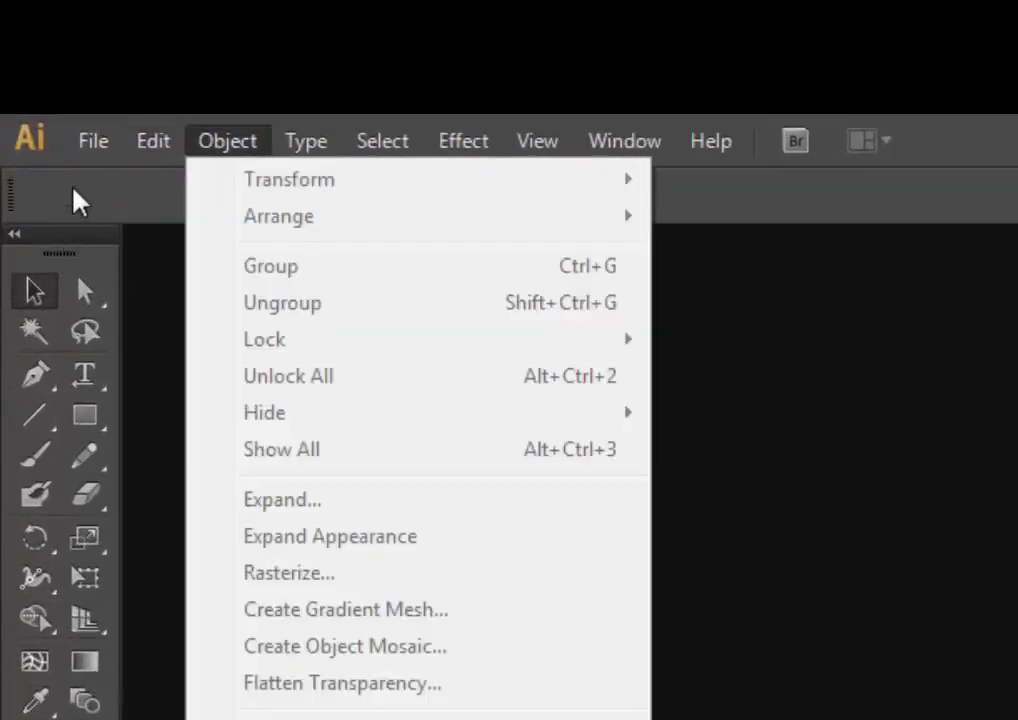
click(65, 98)
click(160, 194)
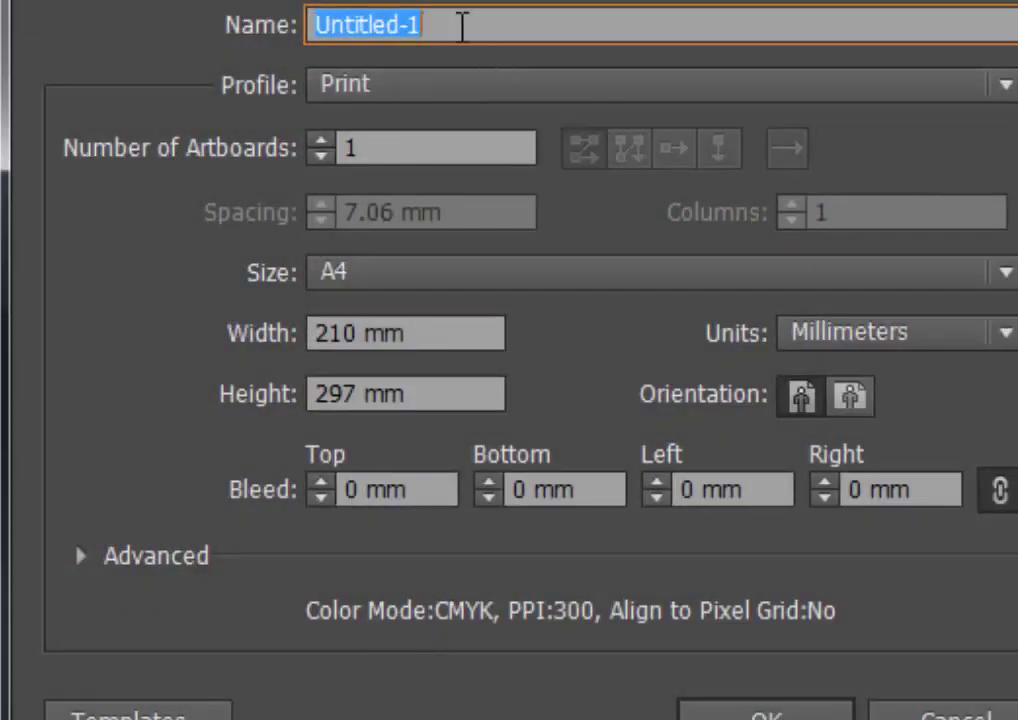
- Create a landscape document named 'cartoon' with Centimeters as the units
click(462, 27)
drag(462, 27, 295, 40)
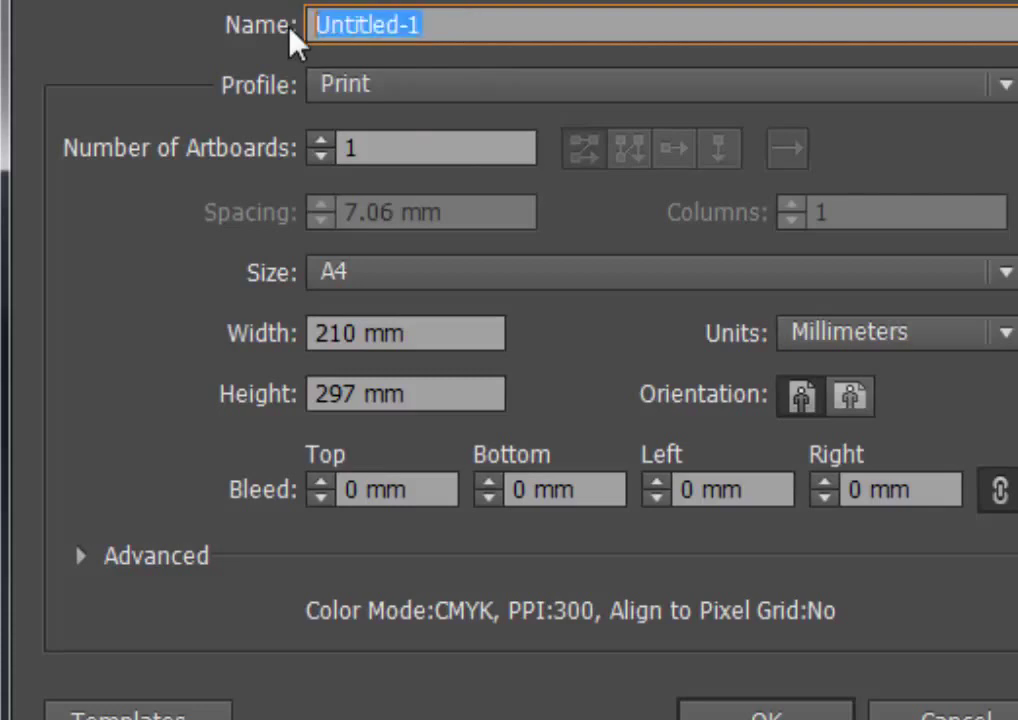
text(cartoon)
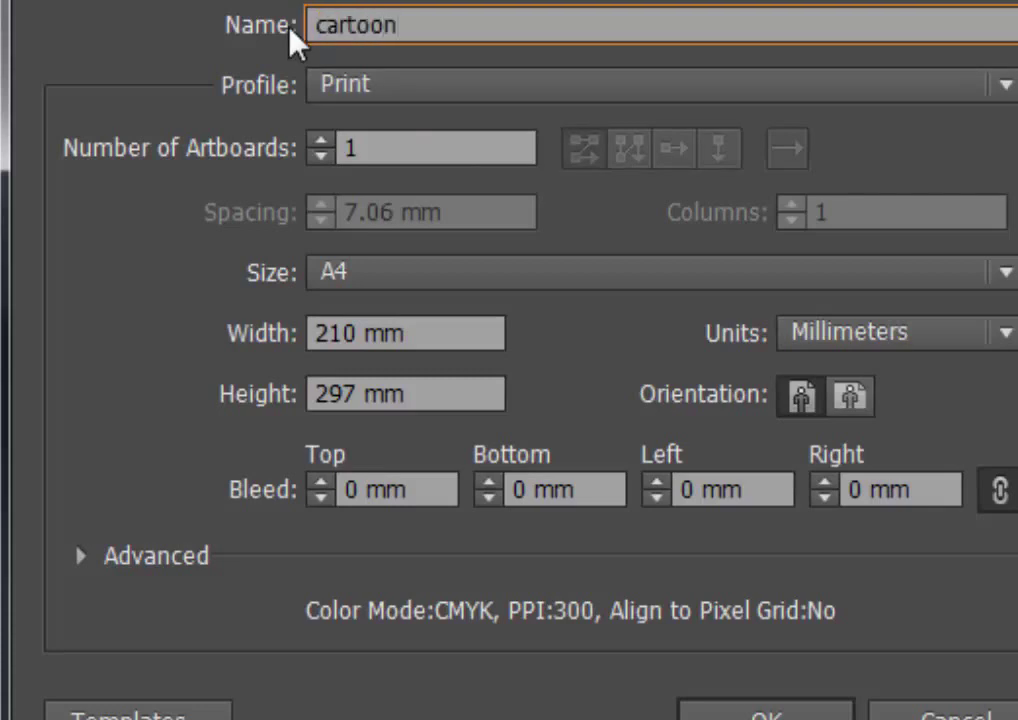
click(848, 398)
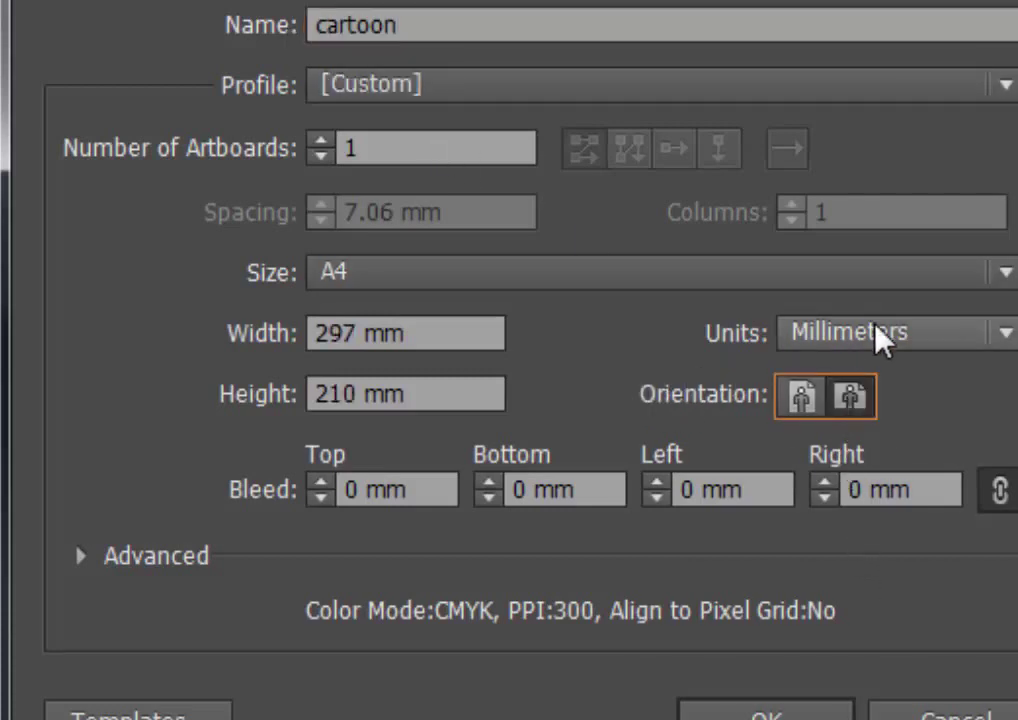
click(815, 331)
click(899, 546)
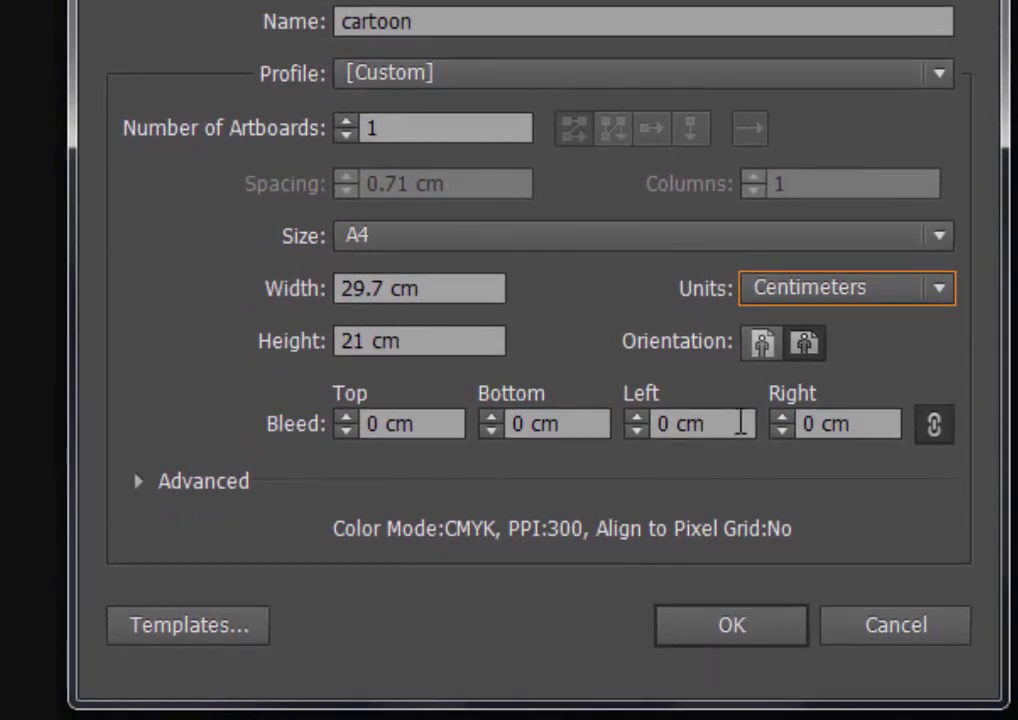
click(735, 648)
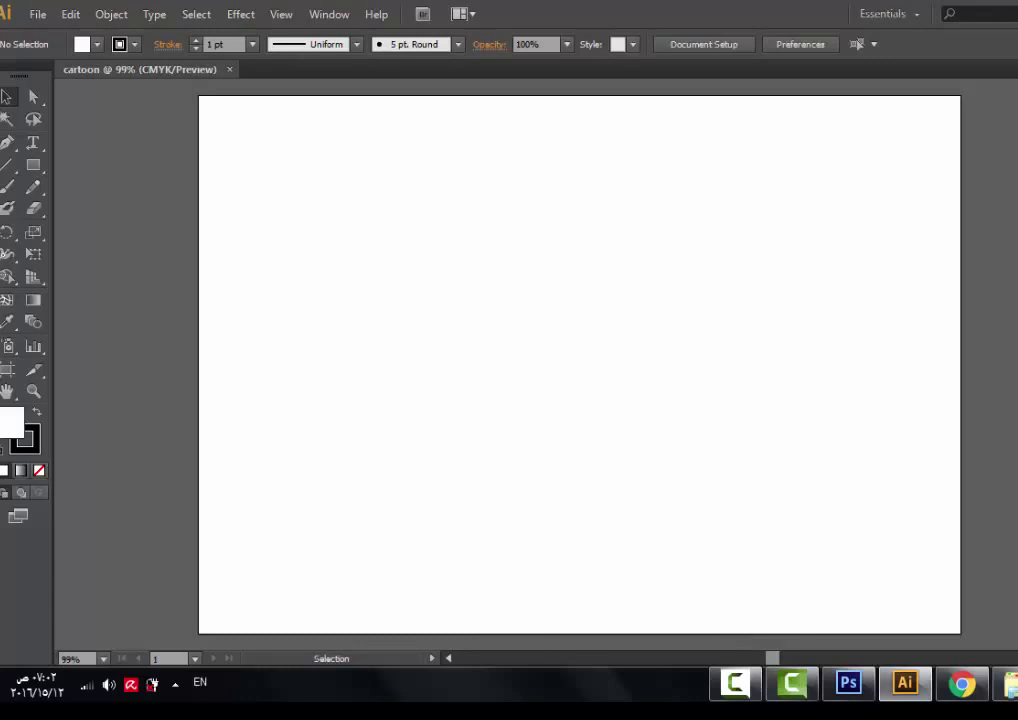
- View the artboard at 100%, zoom out to 66.67%, and set the fill to None
key(ctrl+1)
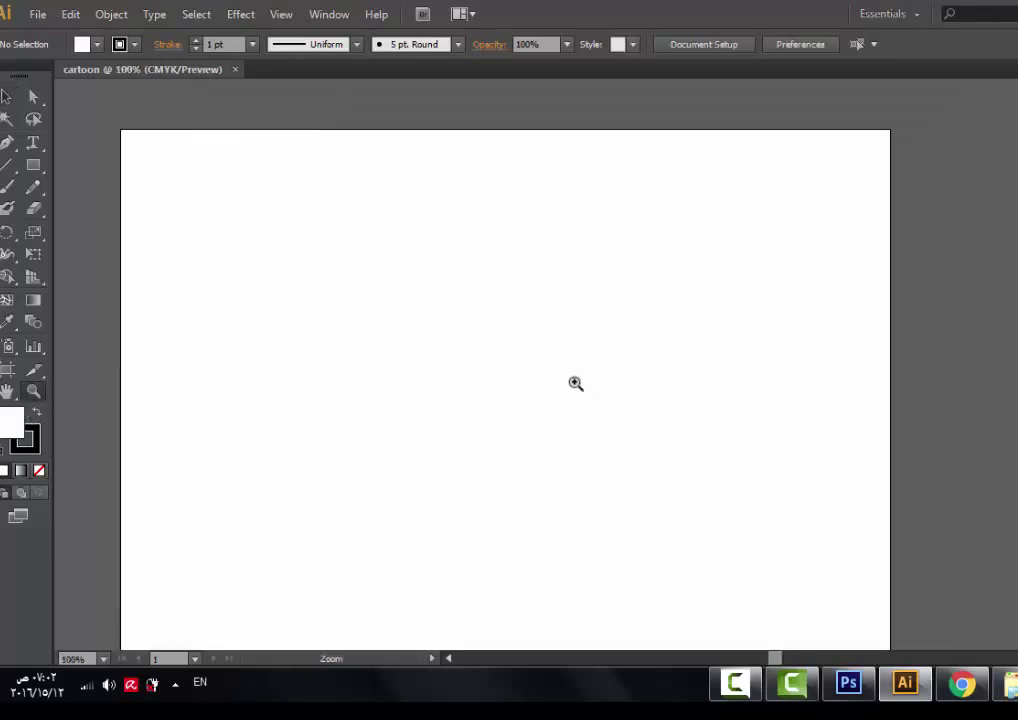
alt+click(576, 383)
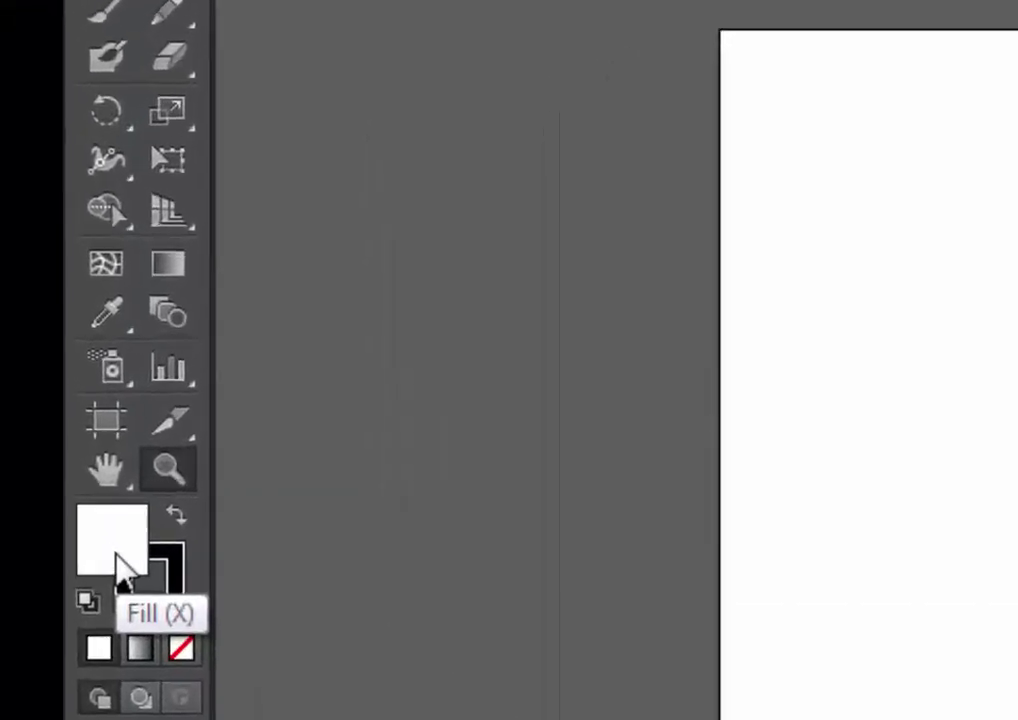
click(191, 661)
- Draw a long, very flat black ellipse across the artboard
click(187, 527)
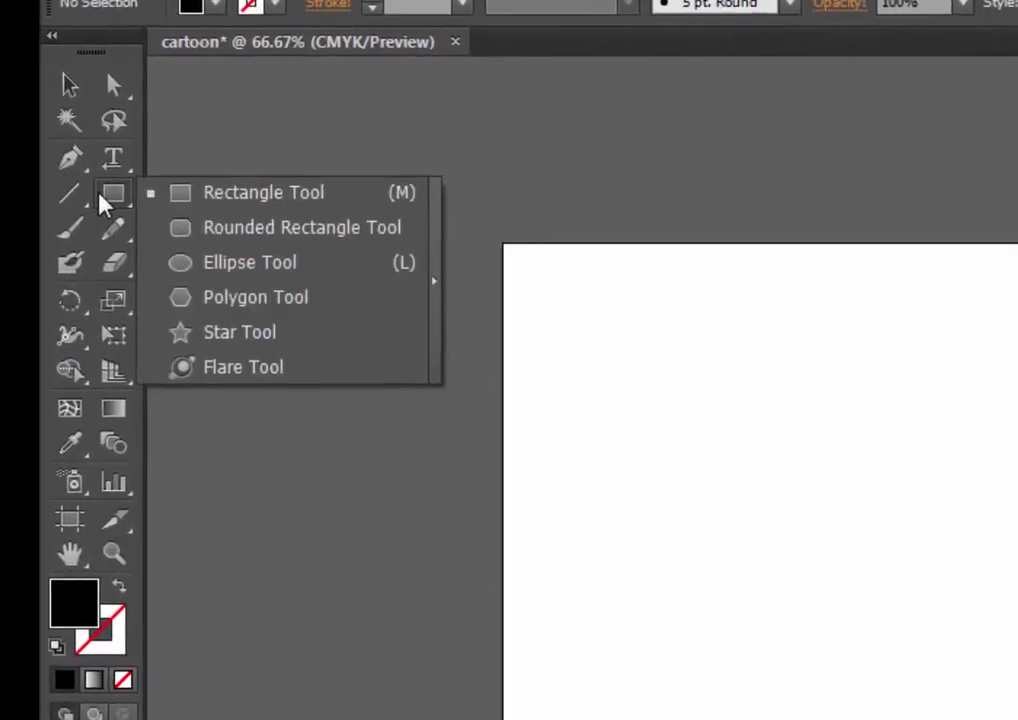
drag(150, 230, 262, 290)
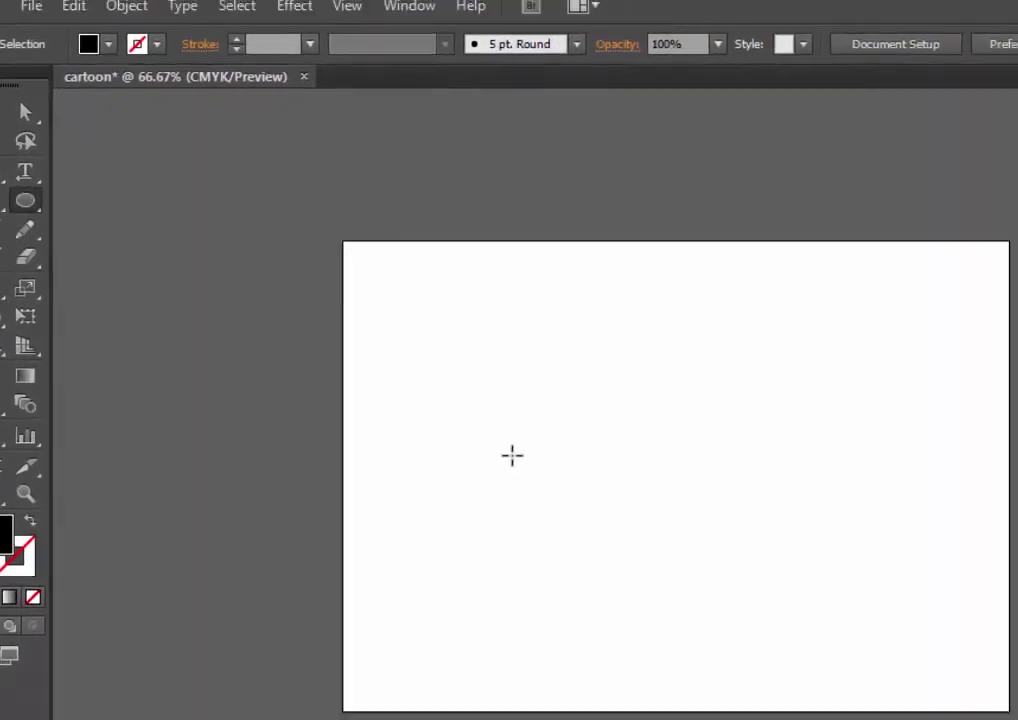
mouse_move(470, 402)
mouse_down()
mouse_move(858, 410)
mouse_move(936, 393)
mouse_up()
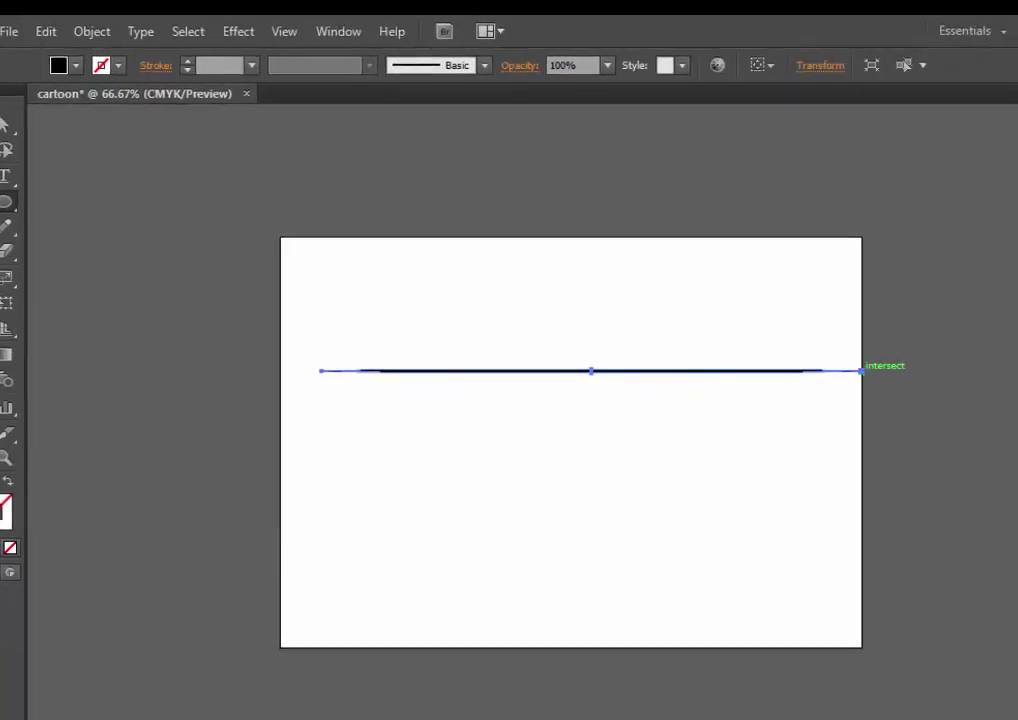
key(v)
- Save the flat ellipse as a new Art Brush, delete the shape, and hide Brushes
drag(584, 316, 958, 200)
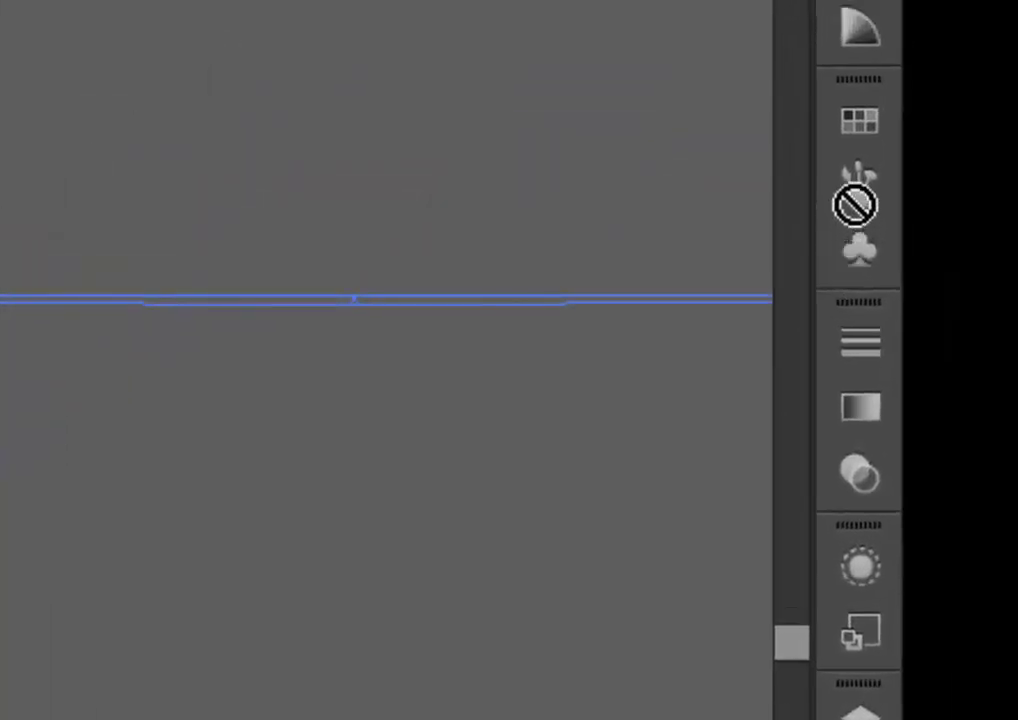
drag(855, 213, 617, 250)
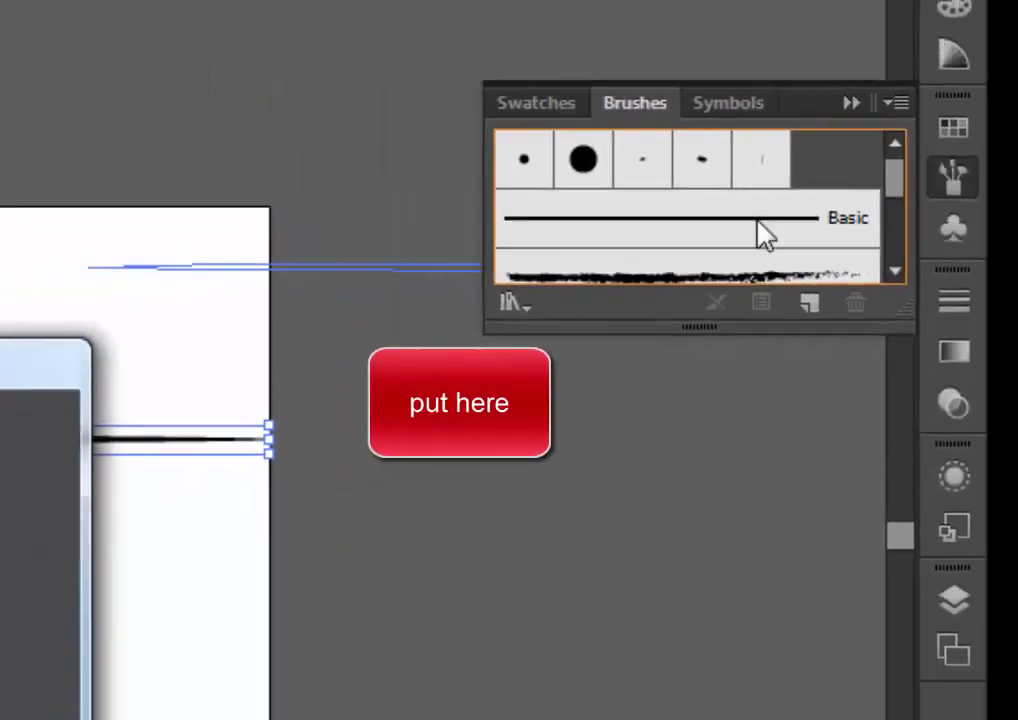
click(225, 430)
click(376, 586)
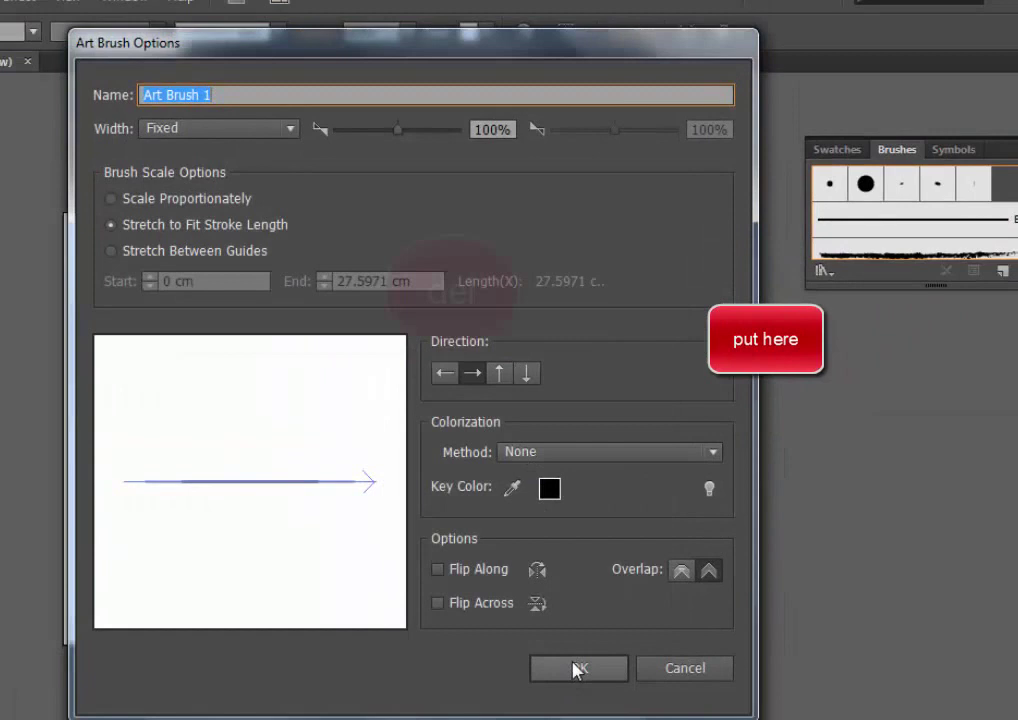
click(577, 670)
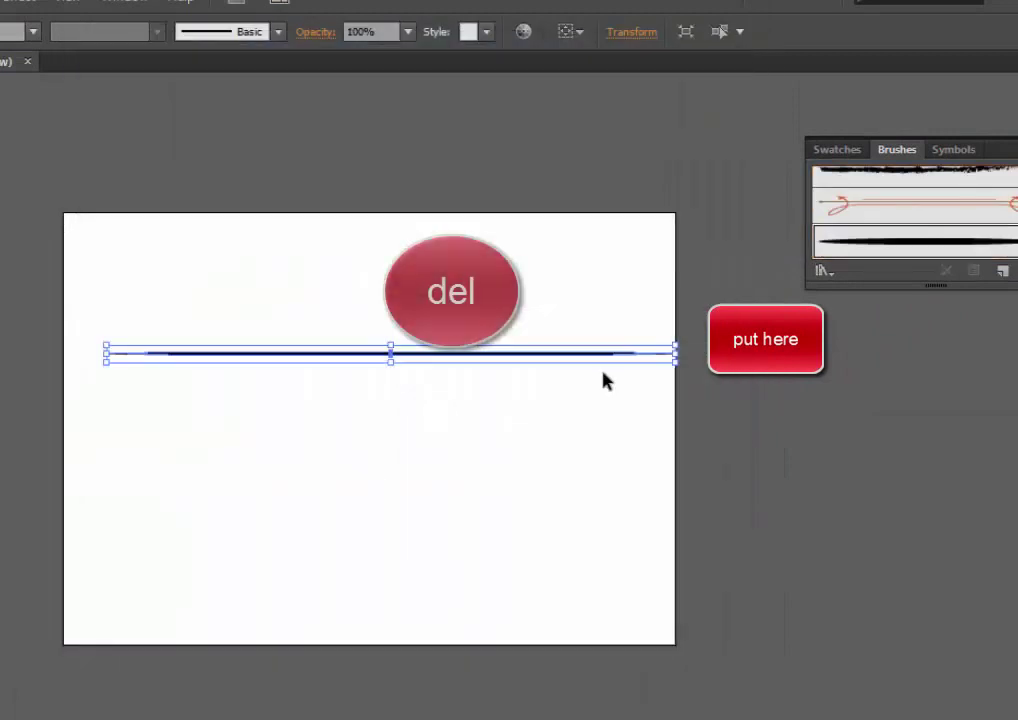
key(Delete)
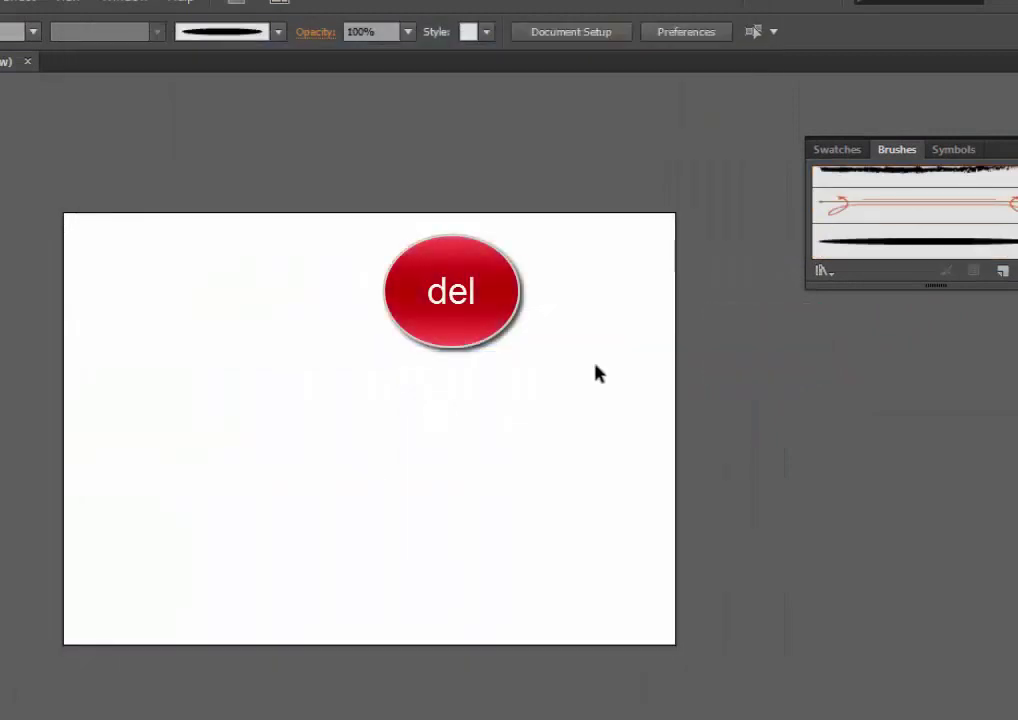
key(F5)
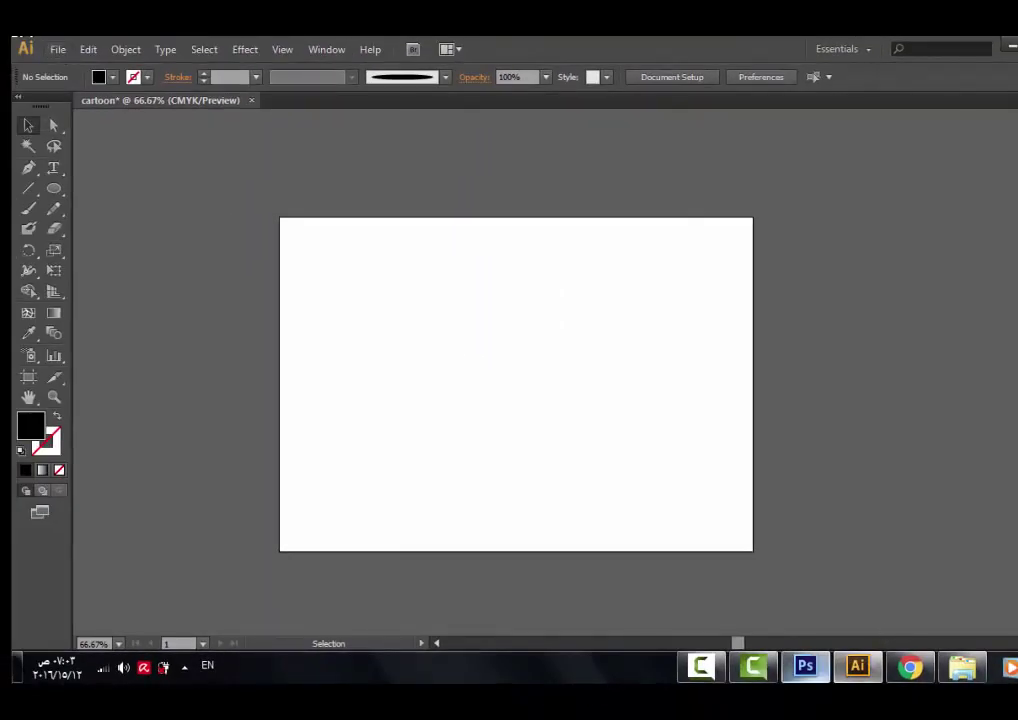
- Drag the scanned sketch 001 from Explorer onto the artboard, then close Explorer
click(962, 667)
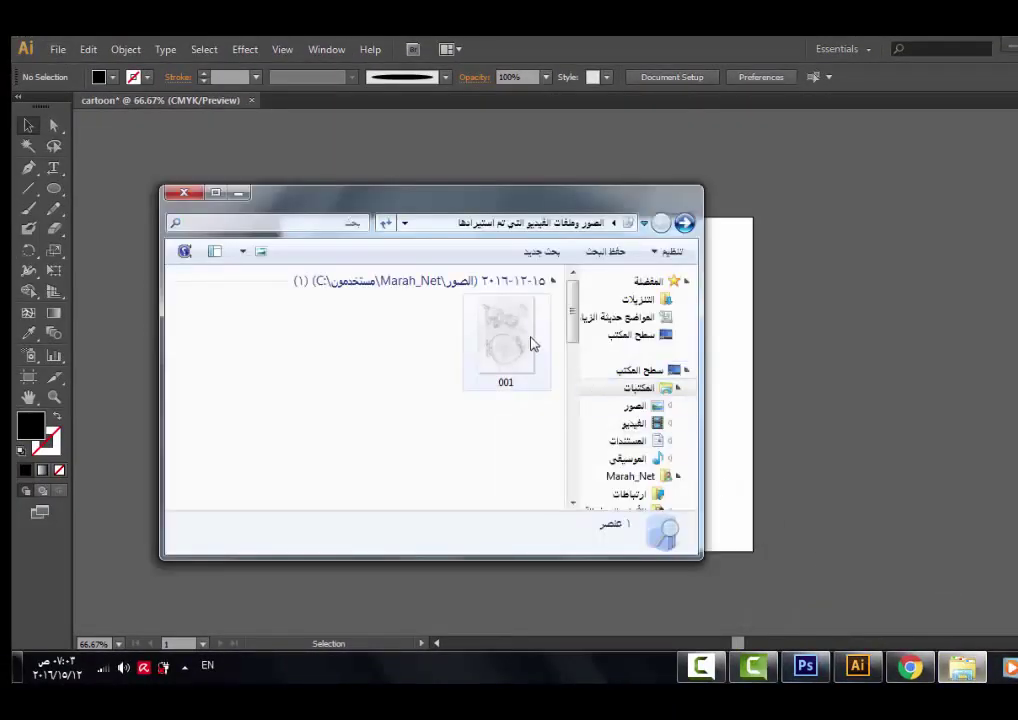
drag(496, 197, 892, 292)
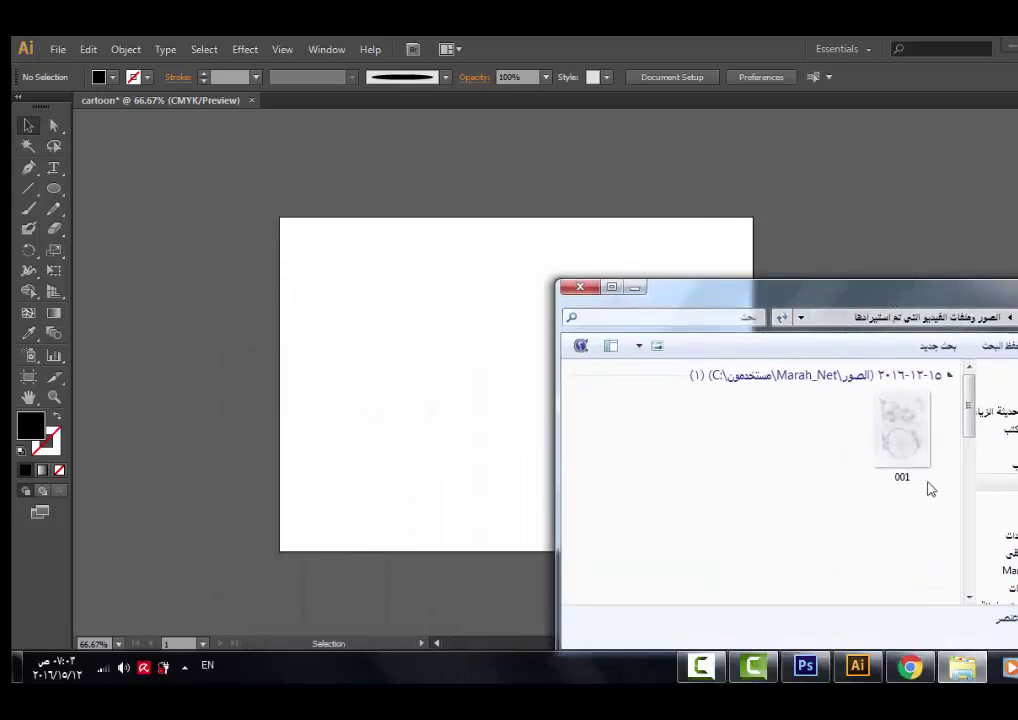
click(903, 447)
drag(476, 365, 478, 358)
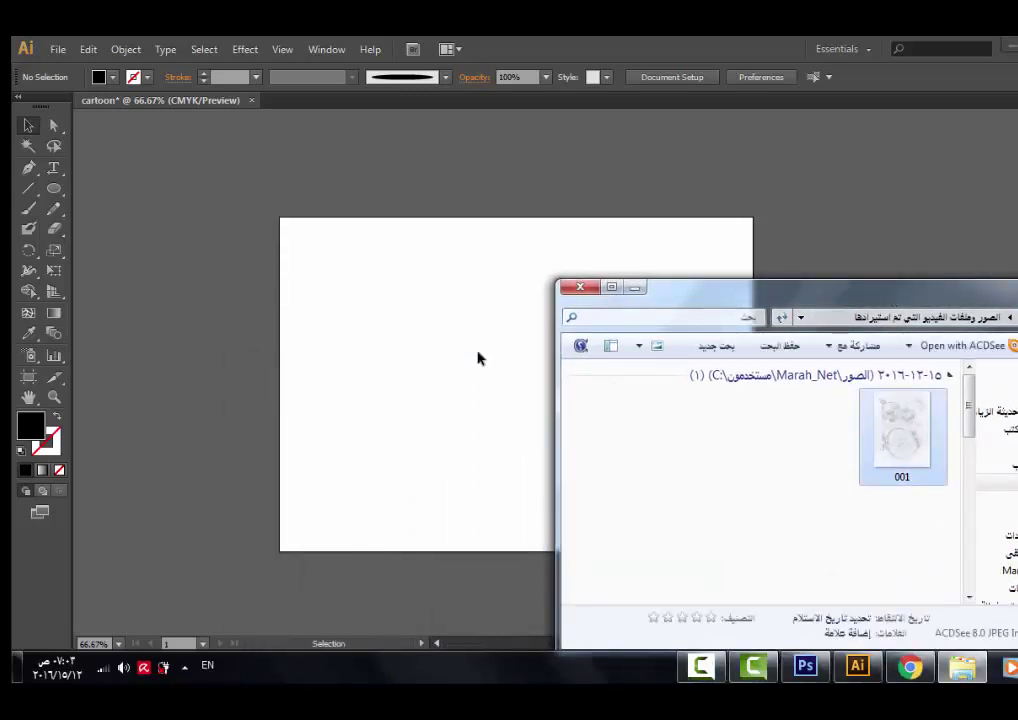
click(581, 288)
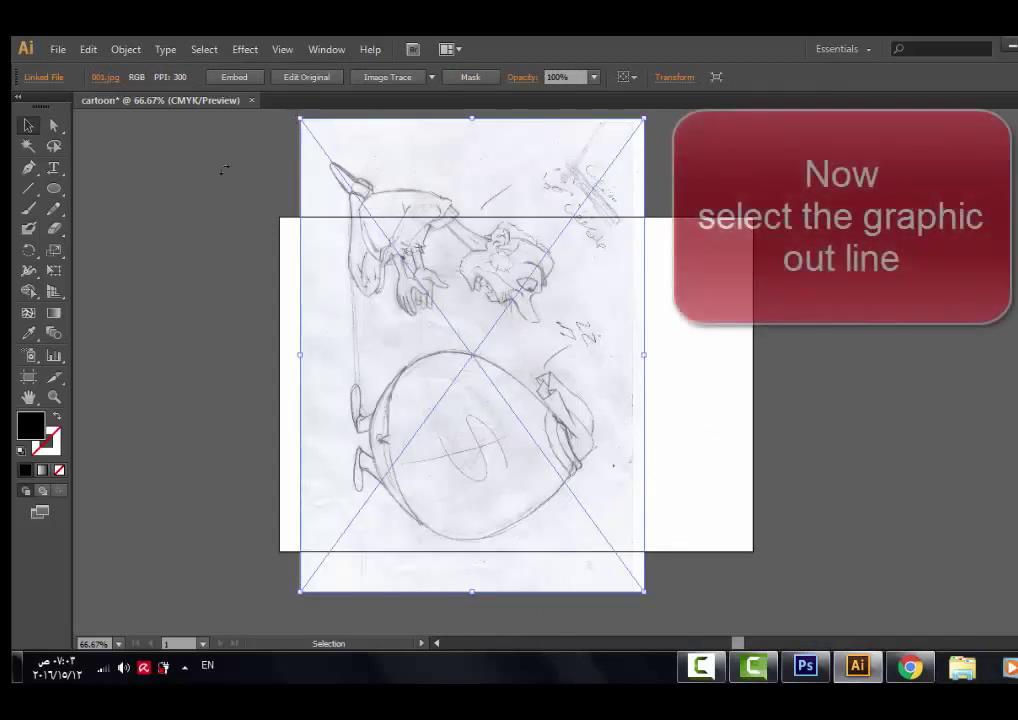
- Rotate the sketch to landscape, then move and scale it to fill the artboard
mouse_move(223, 168)
mouse_down()
mouse_move(300, 496)
mouse_move(290, 497)
mouse_up()
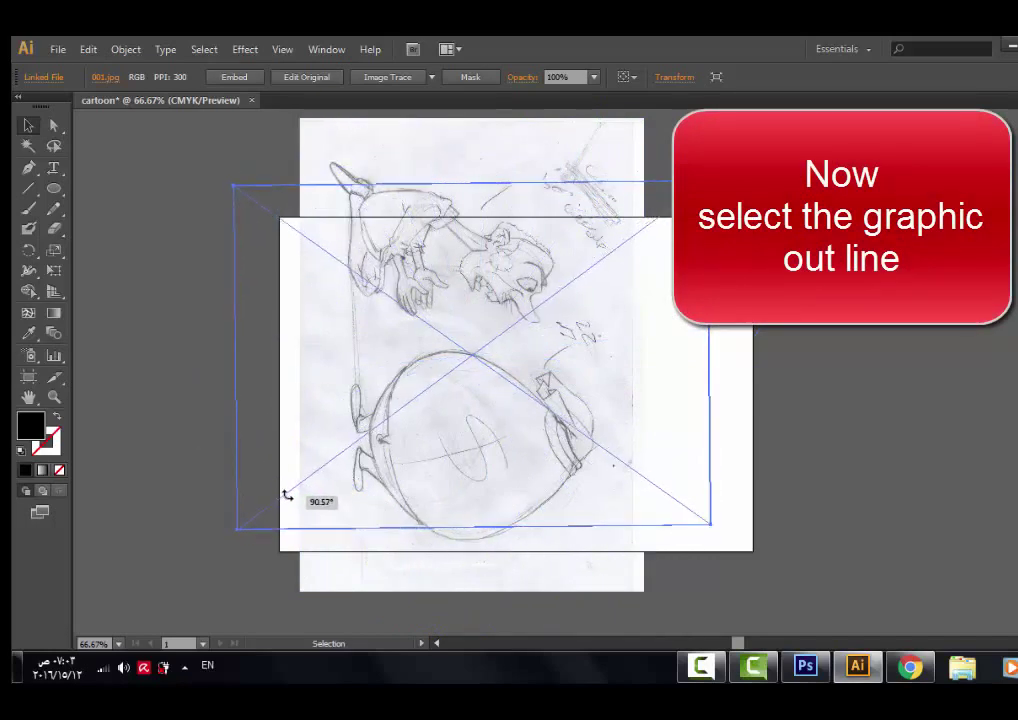
drag(290, 497, 286, 493)
drag(440, 297, 499, 342)
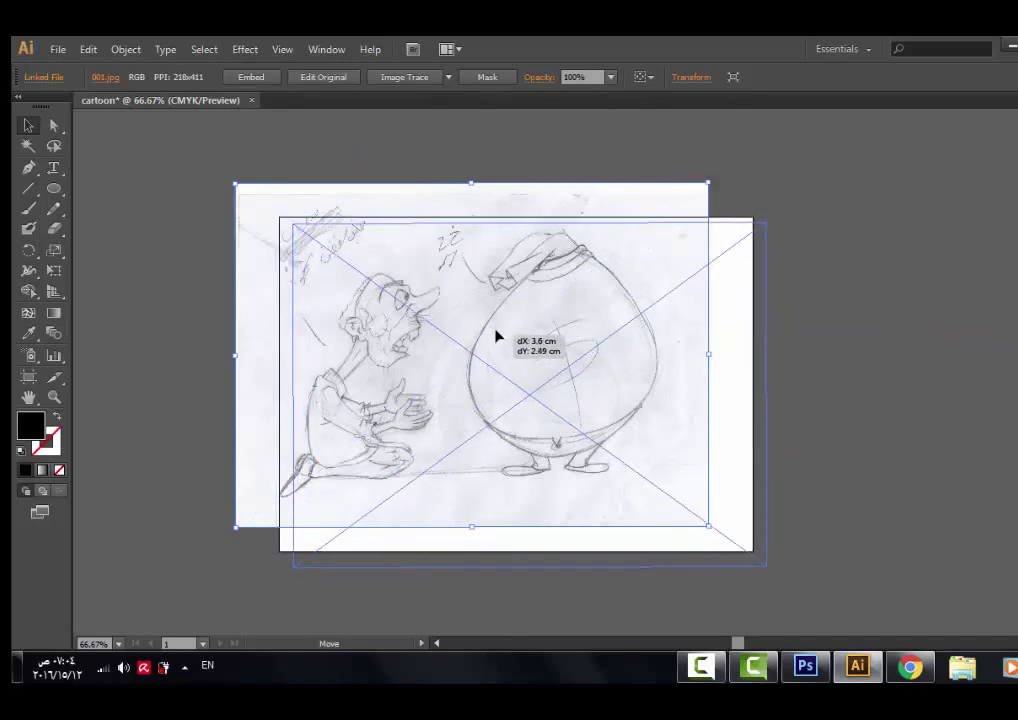
drag(499, 342, 494, 333)
drag(664, 360, 652, 356)
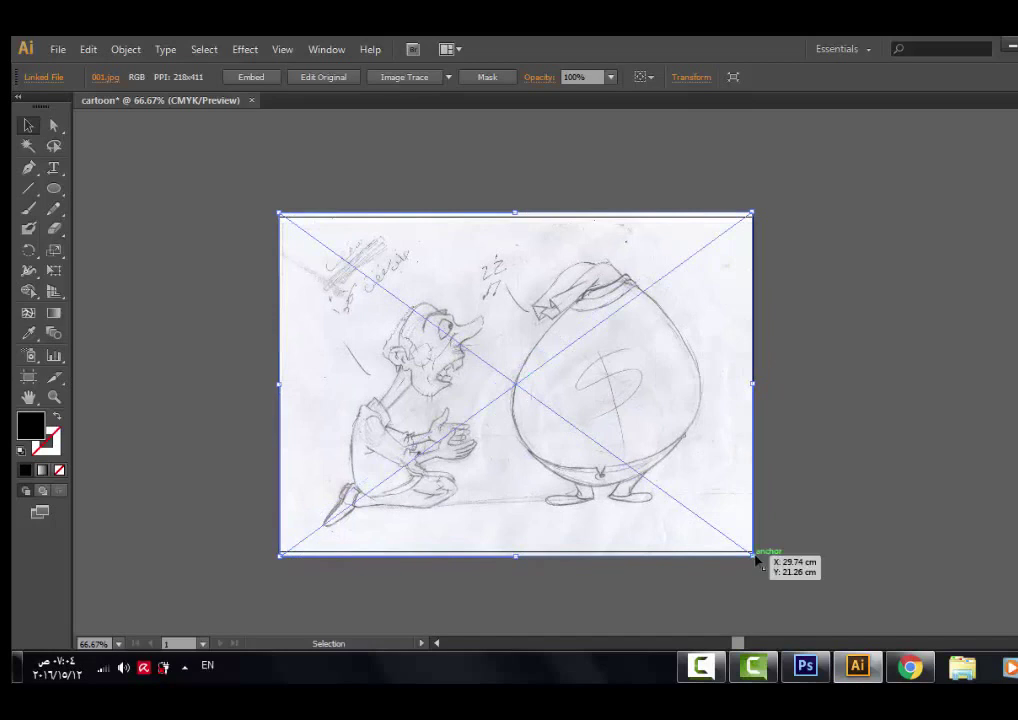
drag(752, 553, 752, 547)
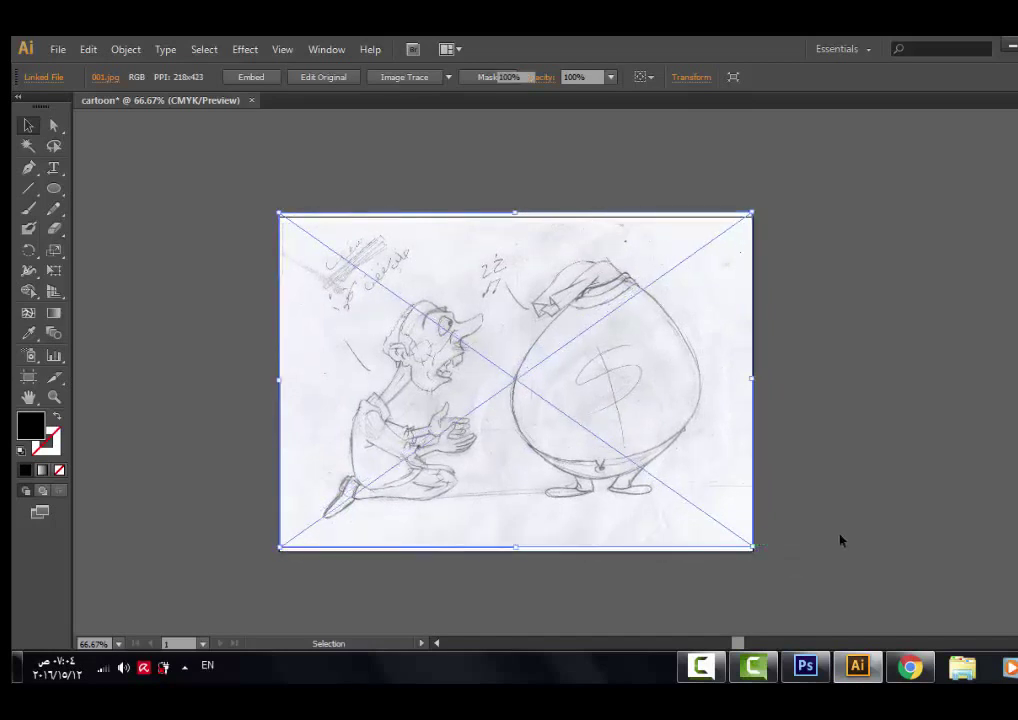
- Deselect the sketch and zoom in on it with the Zoom tool
click(145, 282)
click(54, 397)
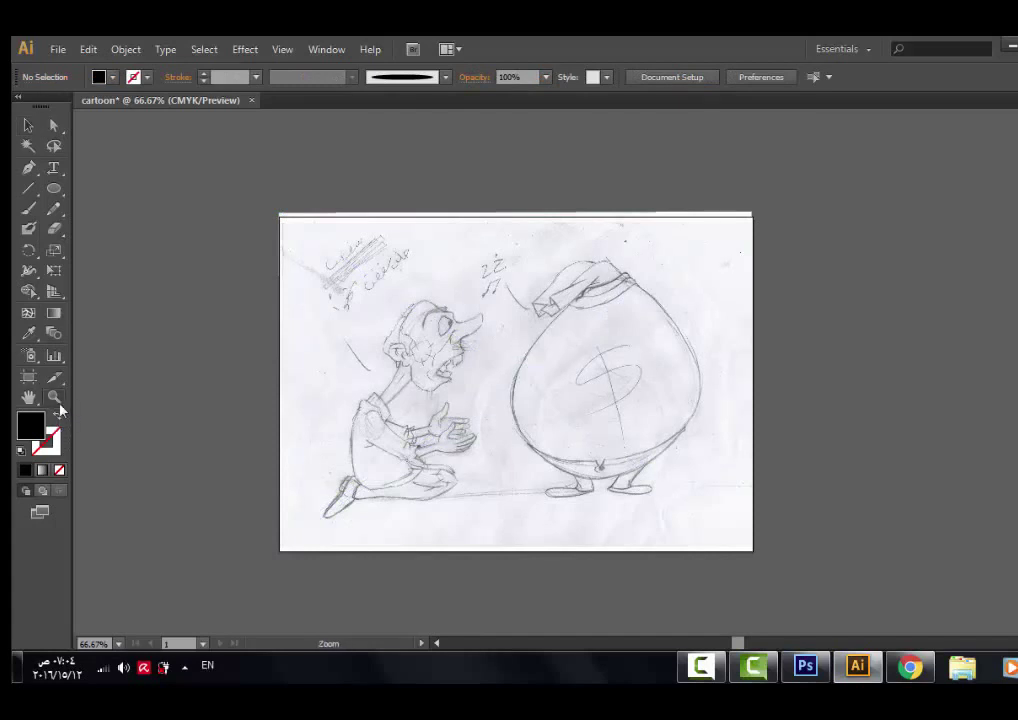
click(472, 343)
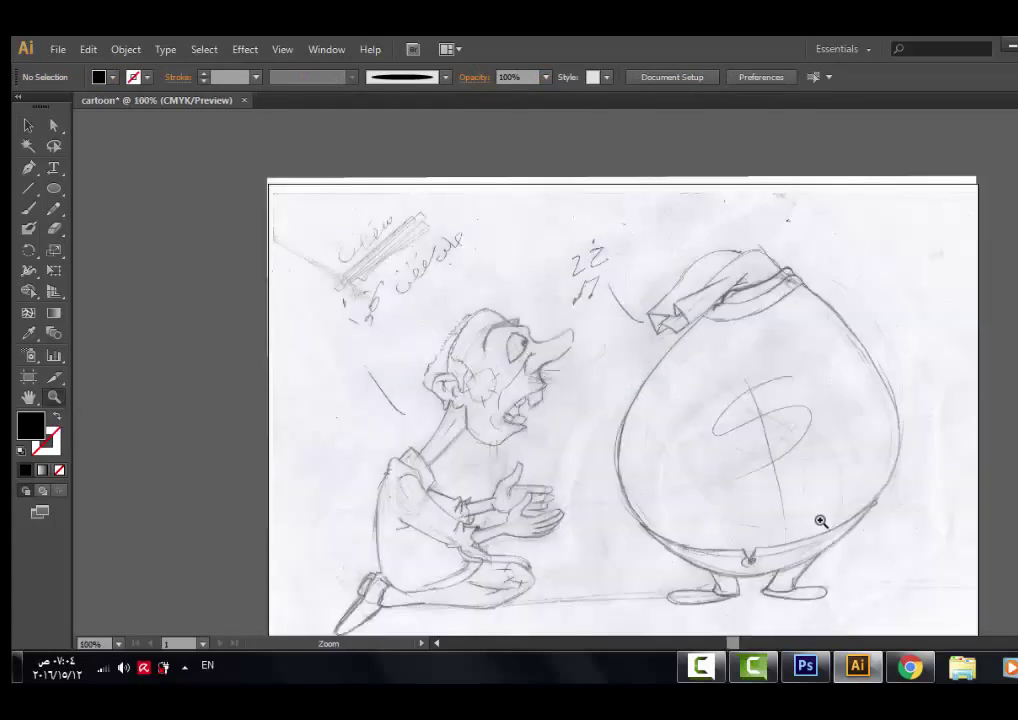
- Pan to center the sketch and add Layer 2 above the locked sketch layer
mouse_move(723, 453)
mouse_down()
mouse_move(713, 404)
mouse_move(702, 411)
mouse_up()
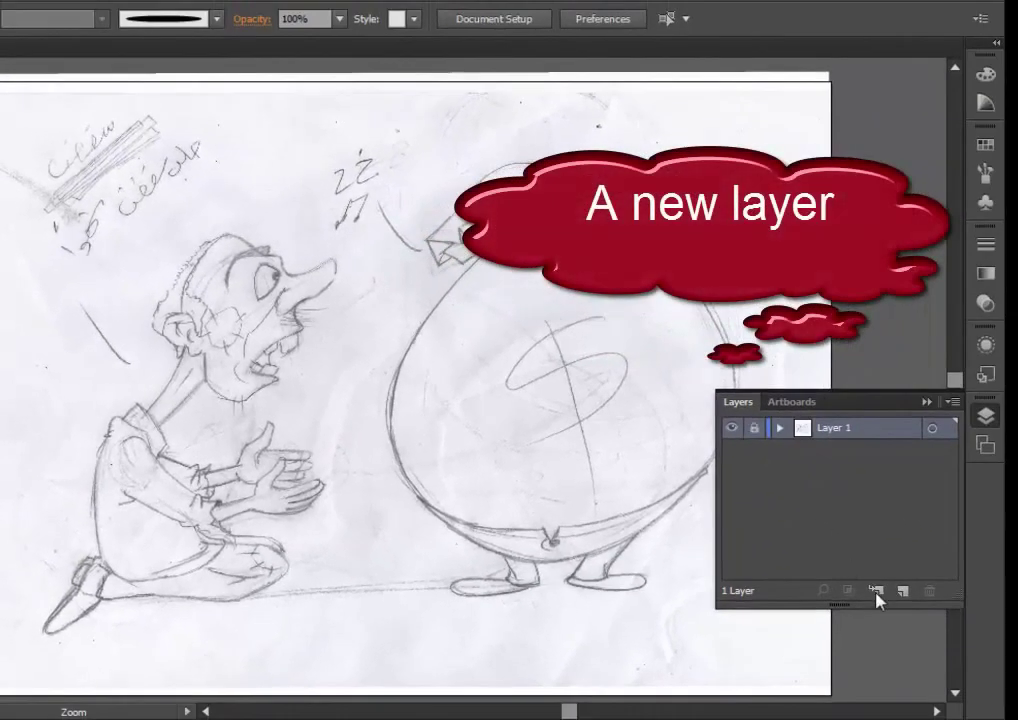
click(903, 592)
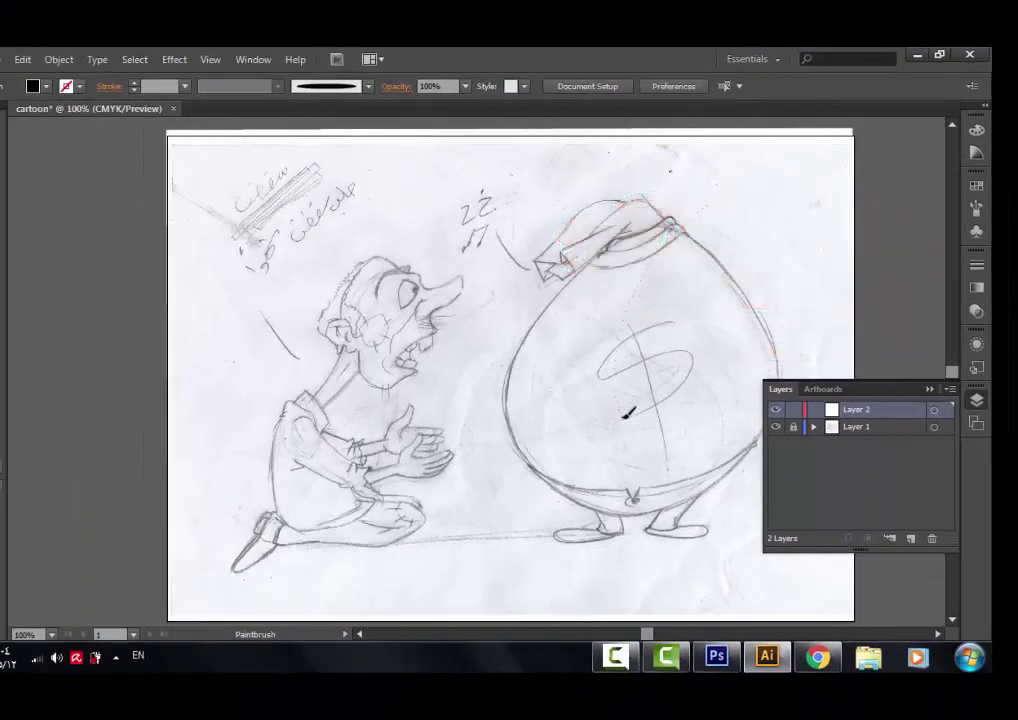
- Make the brush stroke black at 0.75 pt, undoing test strokes on the sack and face
drag(625, 413, 705, 206)
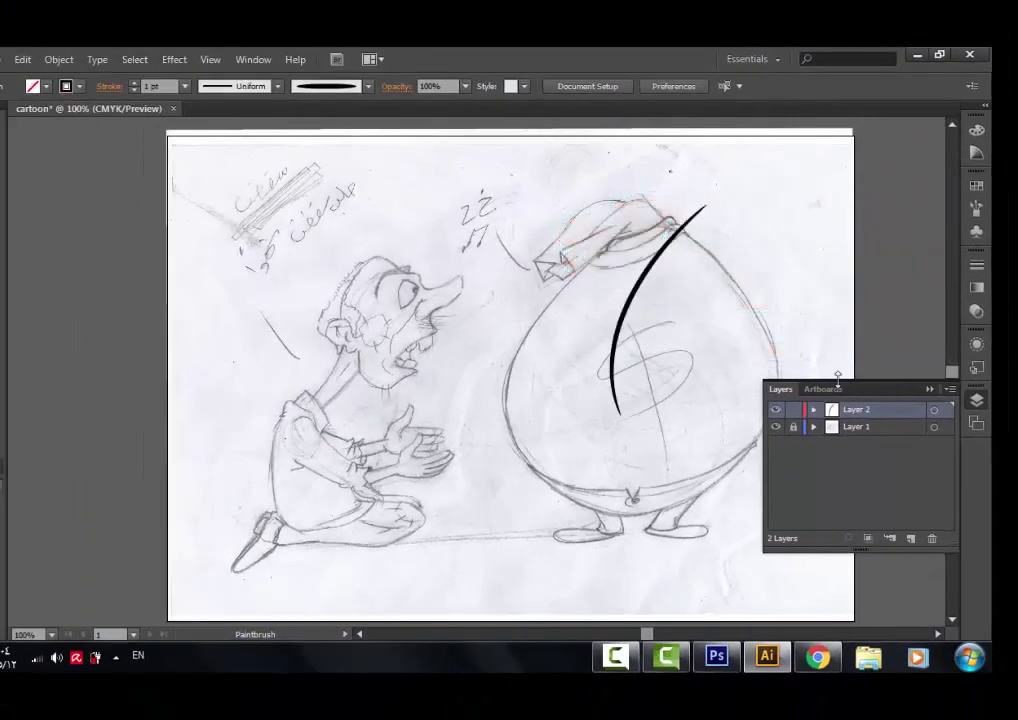
click(929, 389)
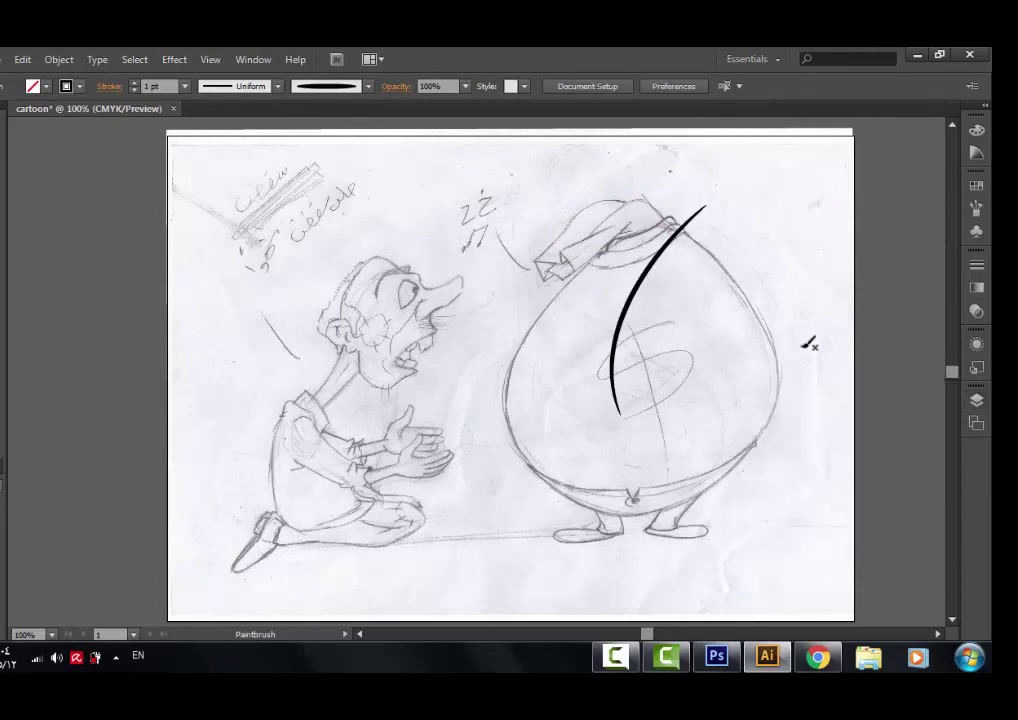
key(ctrl+z)
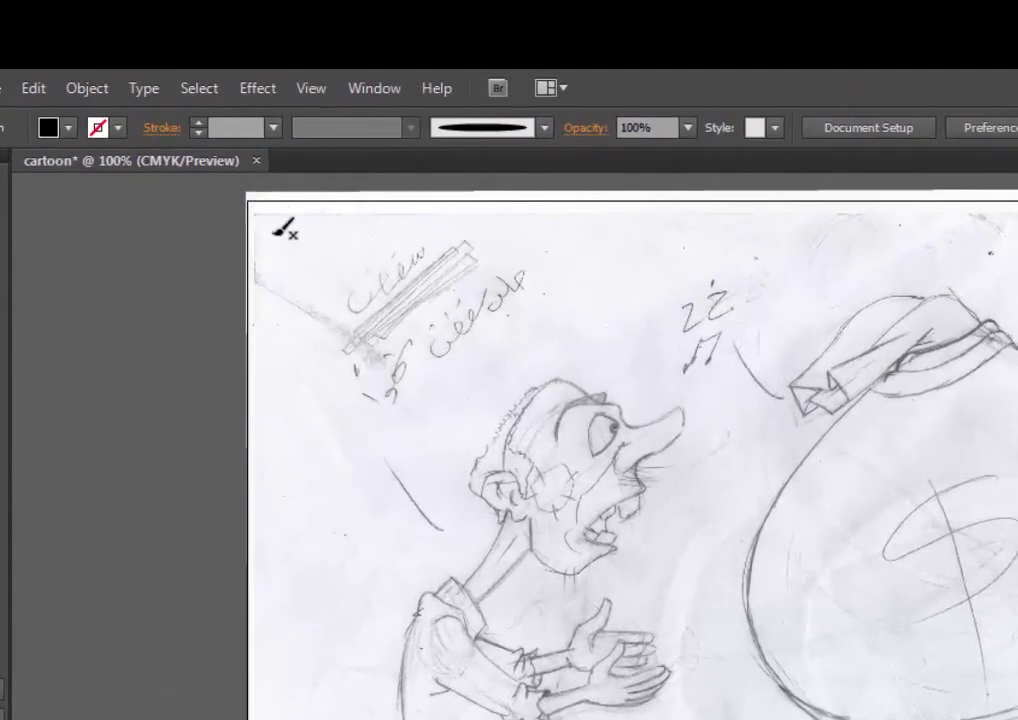
key(shift+x)
click(295, 139)
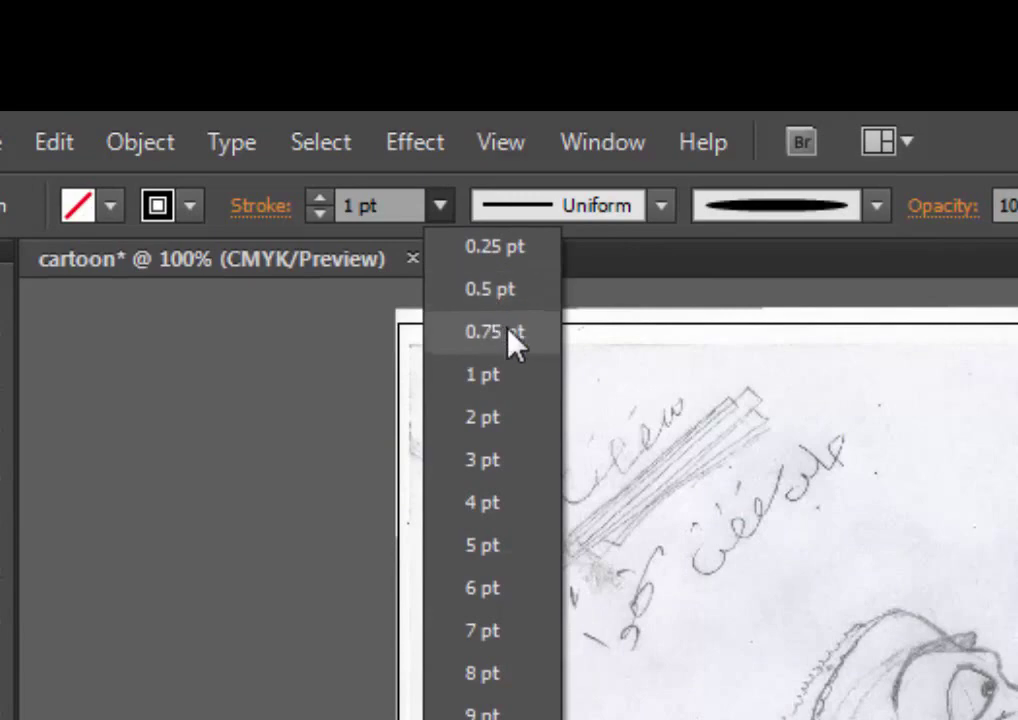
click(505, 333)
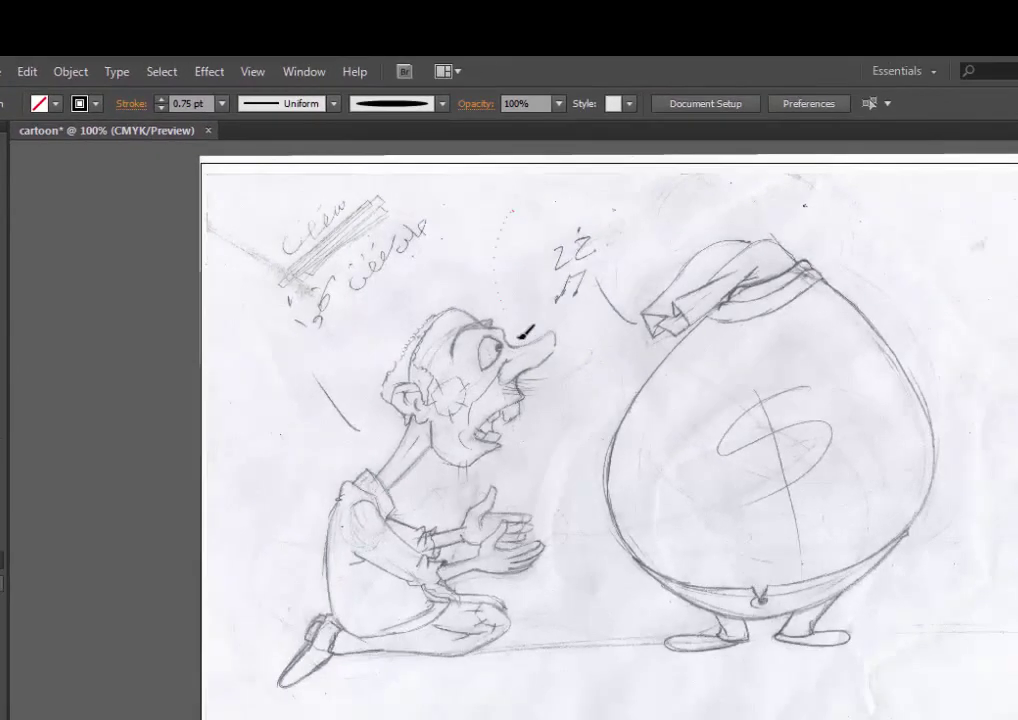
drag(512, 212, 518, 338)
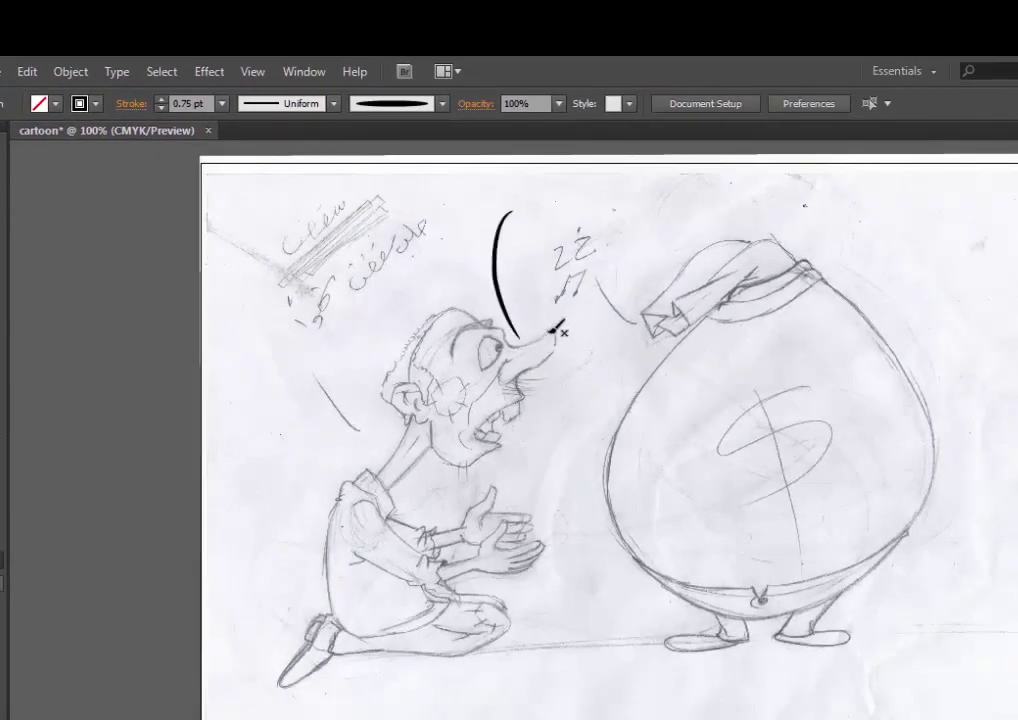
key(ctrl+z)
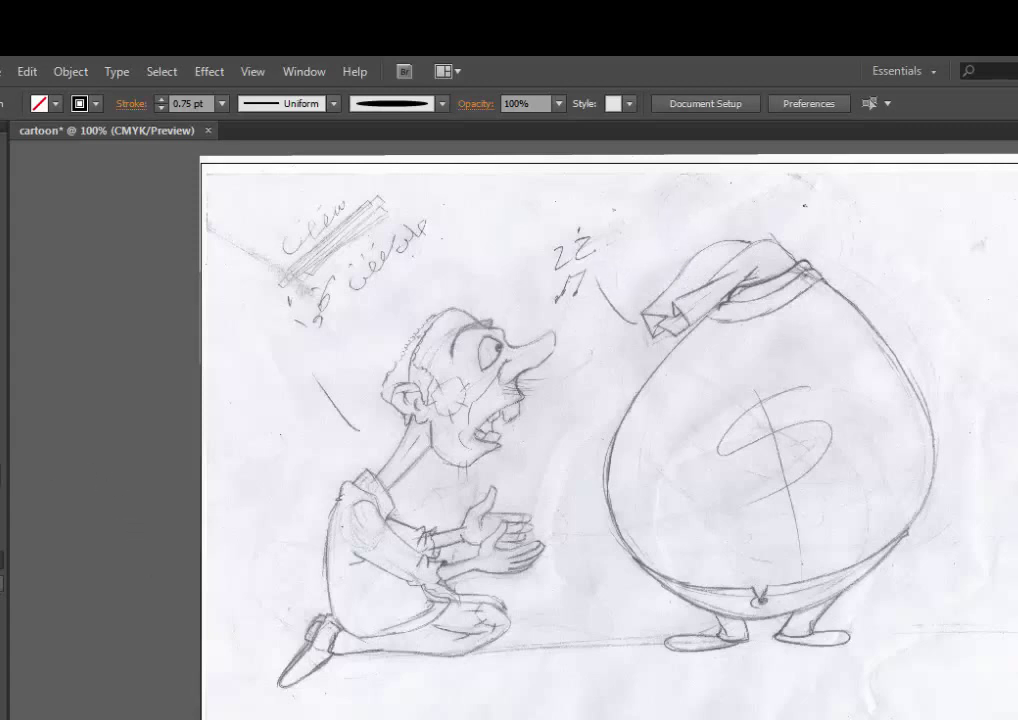
- Zoom in on the sack's knot and lower the stroke to 0.5, then 0.25 pt after trial marks
click(747, 307)
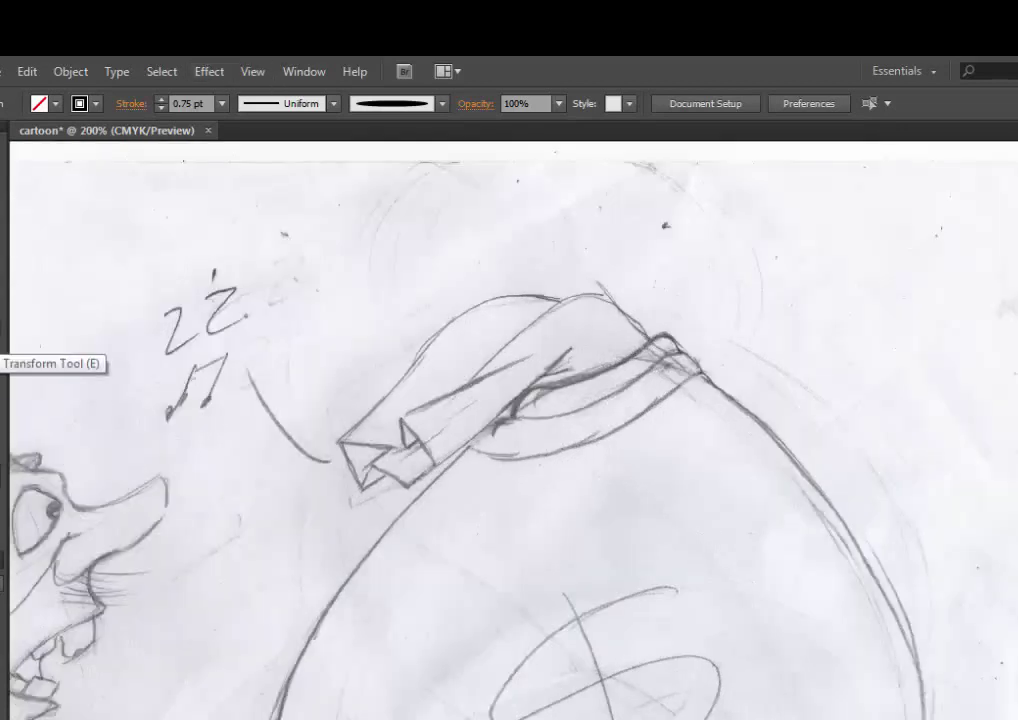
click(3, 283)
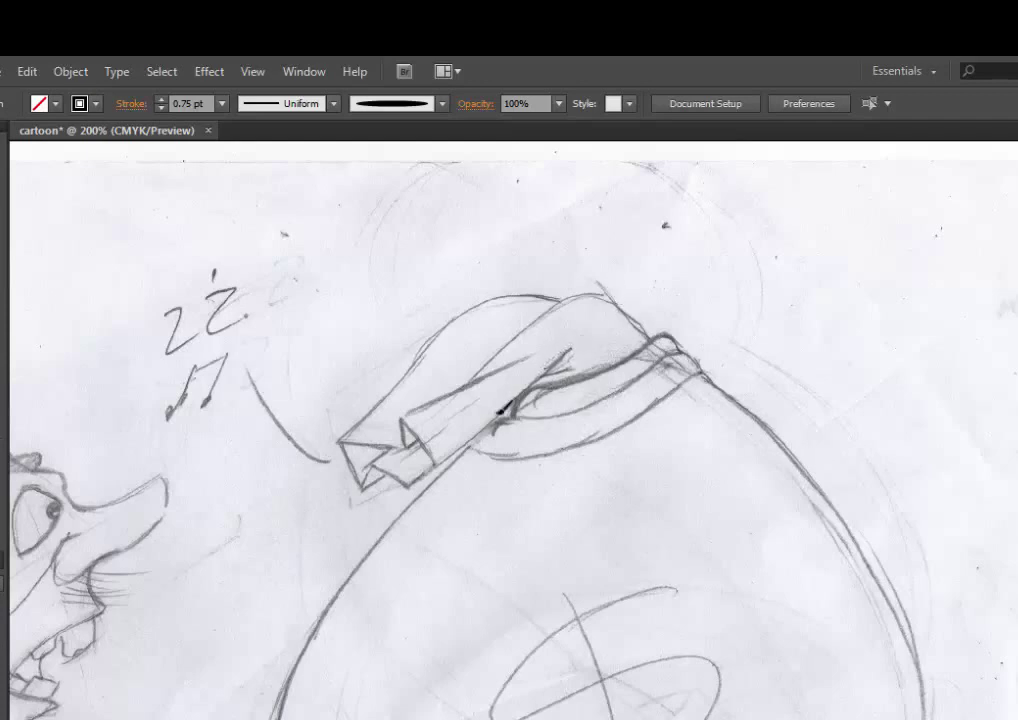
drag(545, 364, 560, 355)
key(ctrl+z)
click(221, 103)
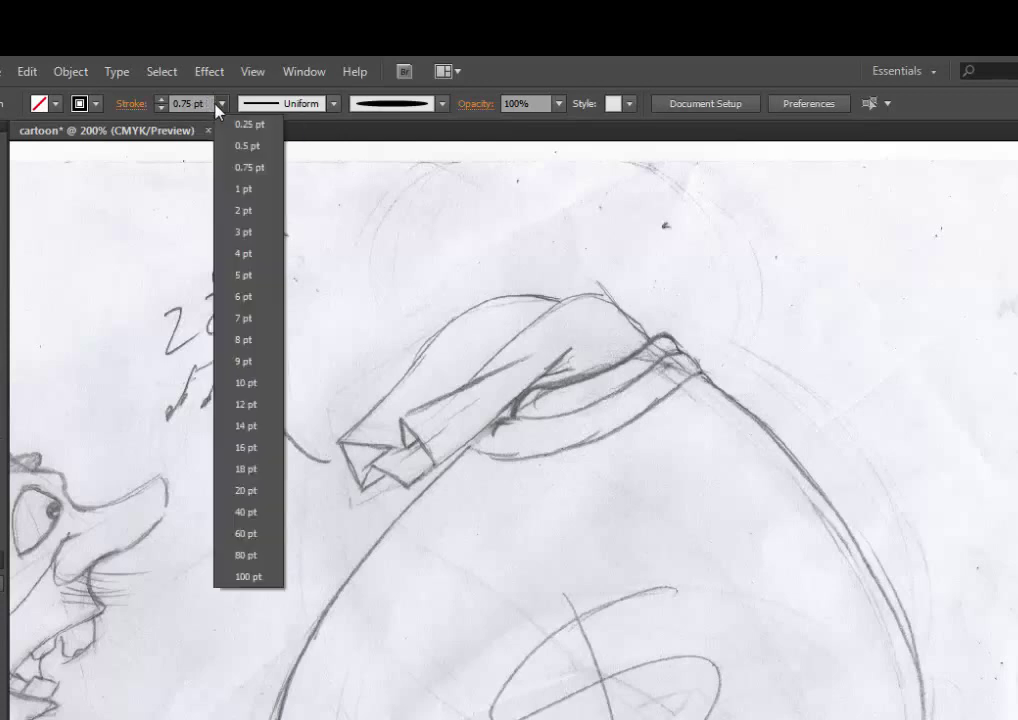
click(248, 149)
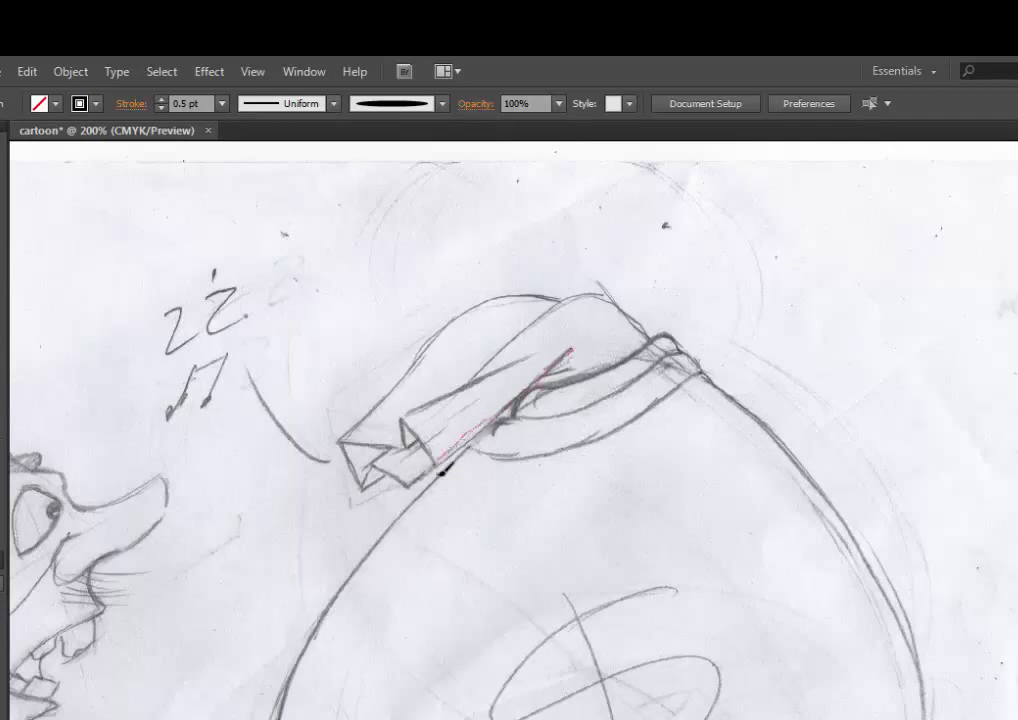
drag(441, 470, 440, 468)
key(ctrl+z)
click(222, 103)
click(241, 135)
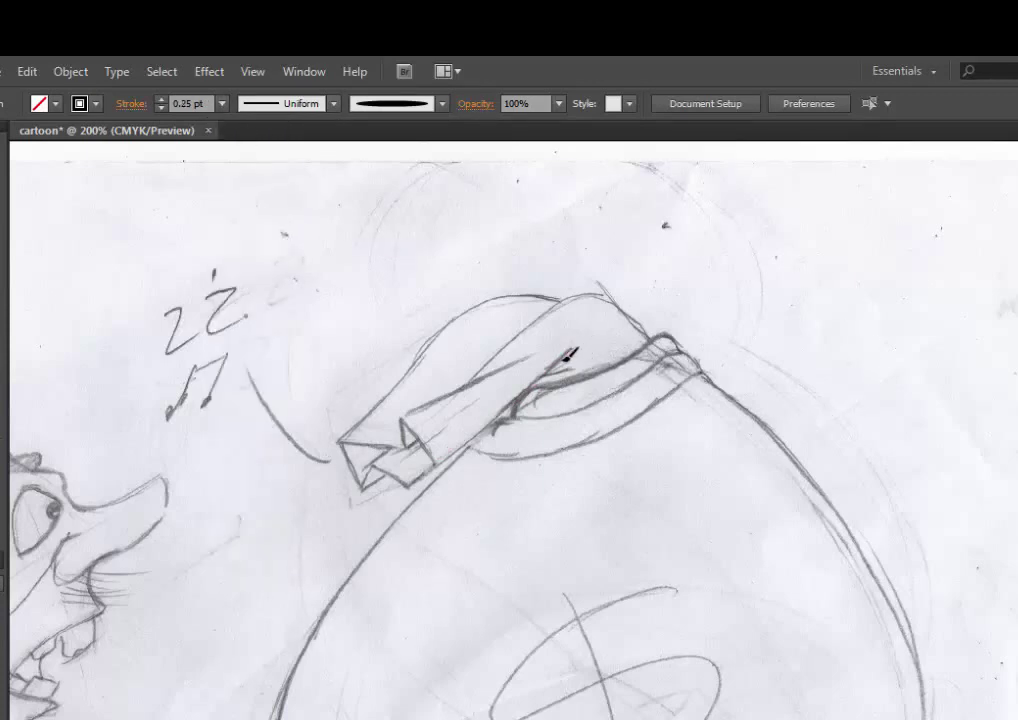
click(454, 439)
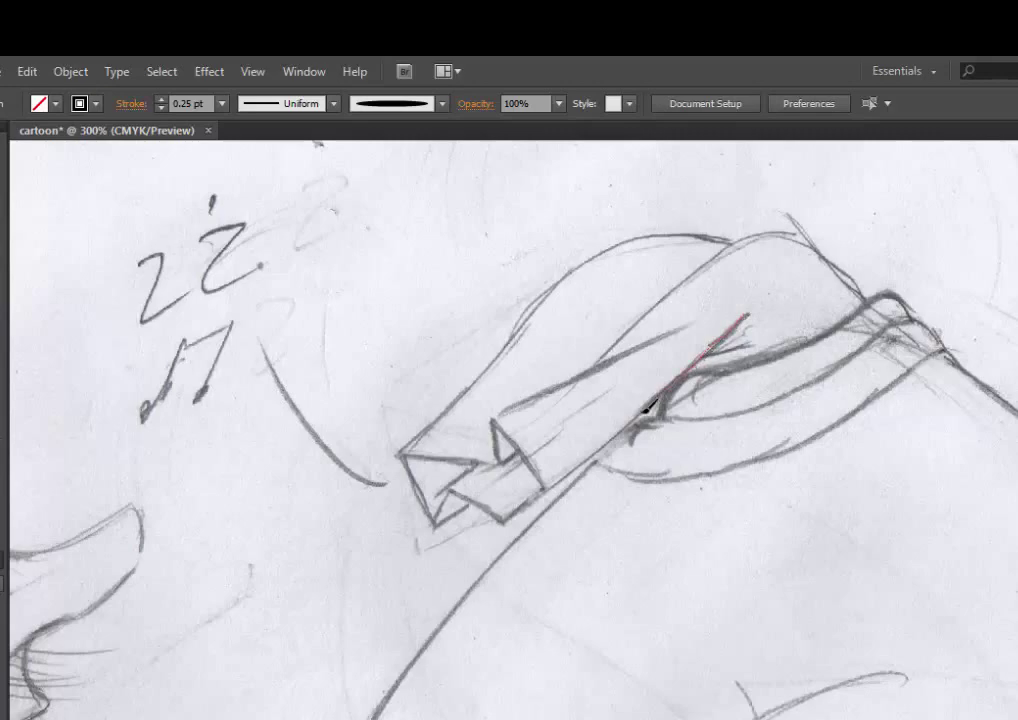
- Trace the knot's fold edges, top curve, and redrawn left outline
click(551, 490)
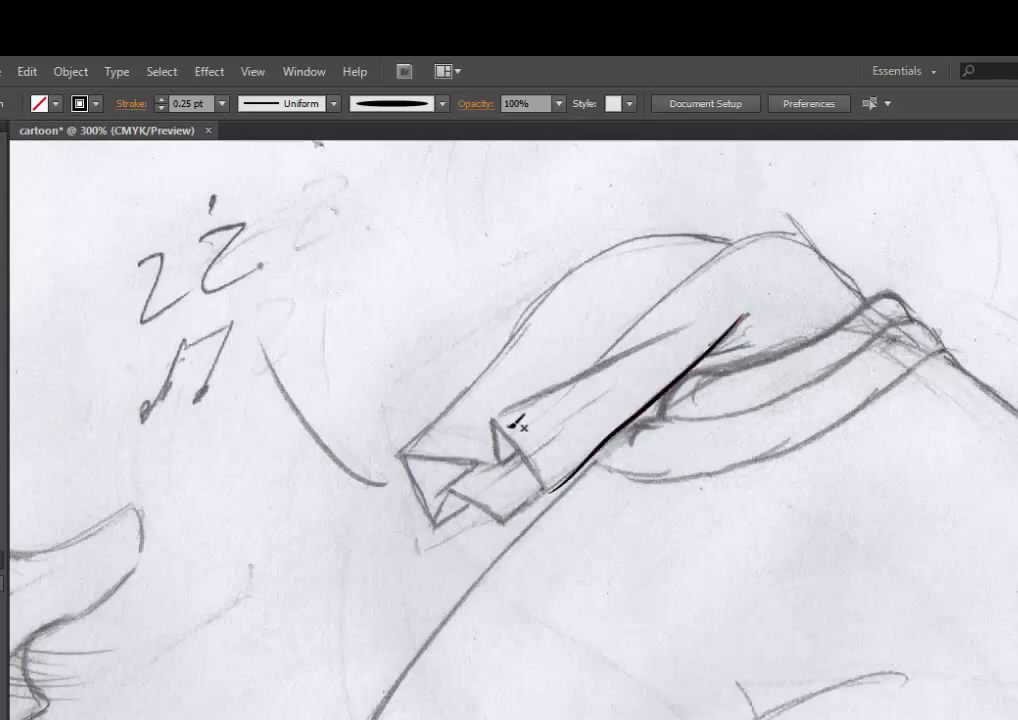
click(491, 421)
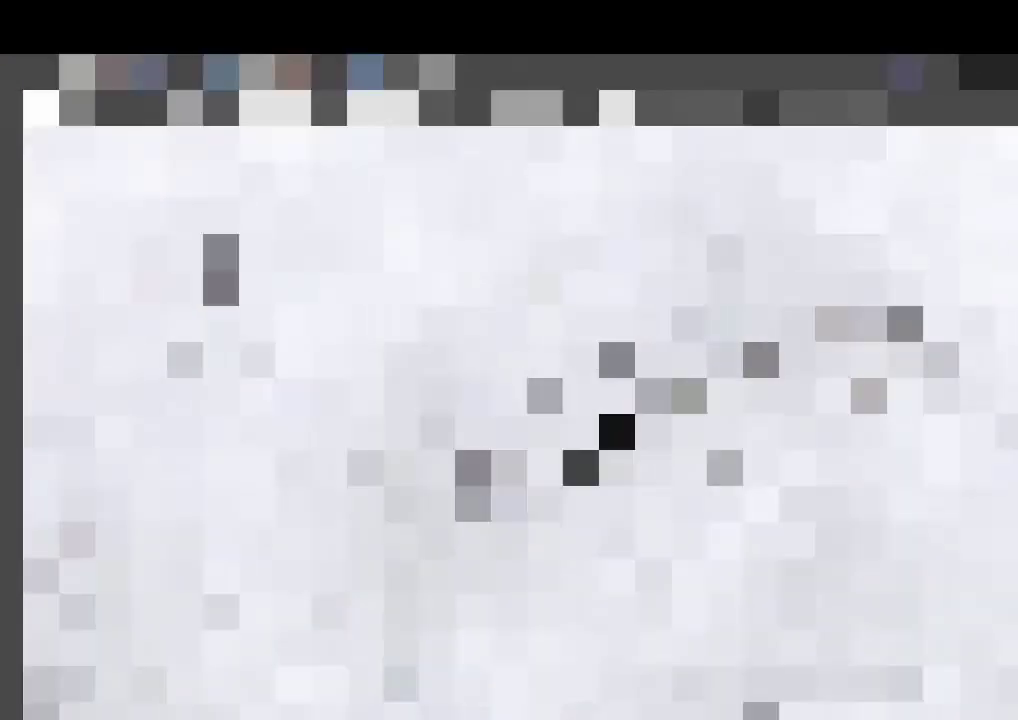
click(546, 491)
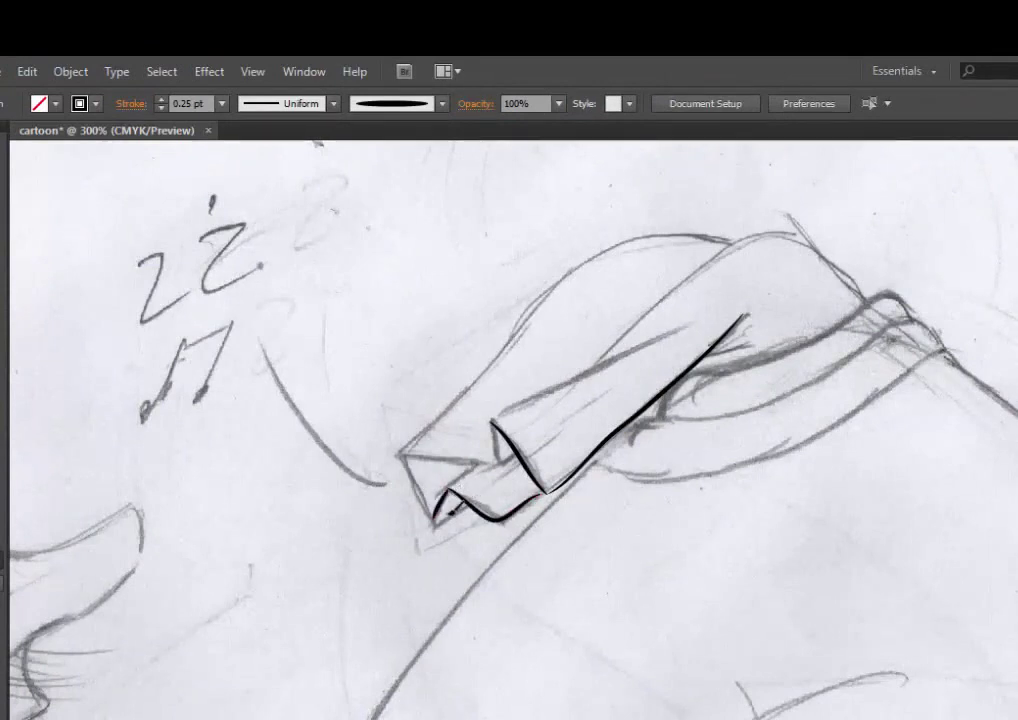
click(688, 326)
click(491, 420)
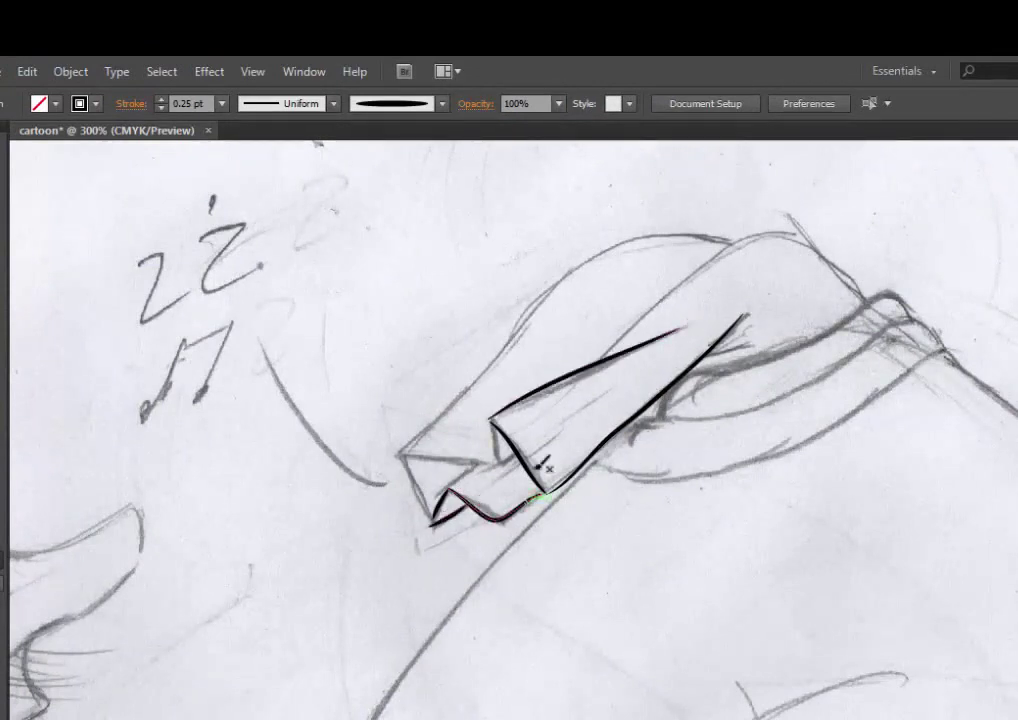
click(862, 298)
click(618, 320)
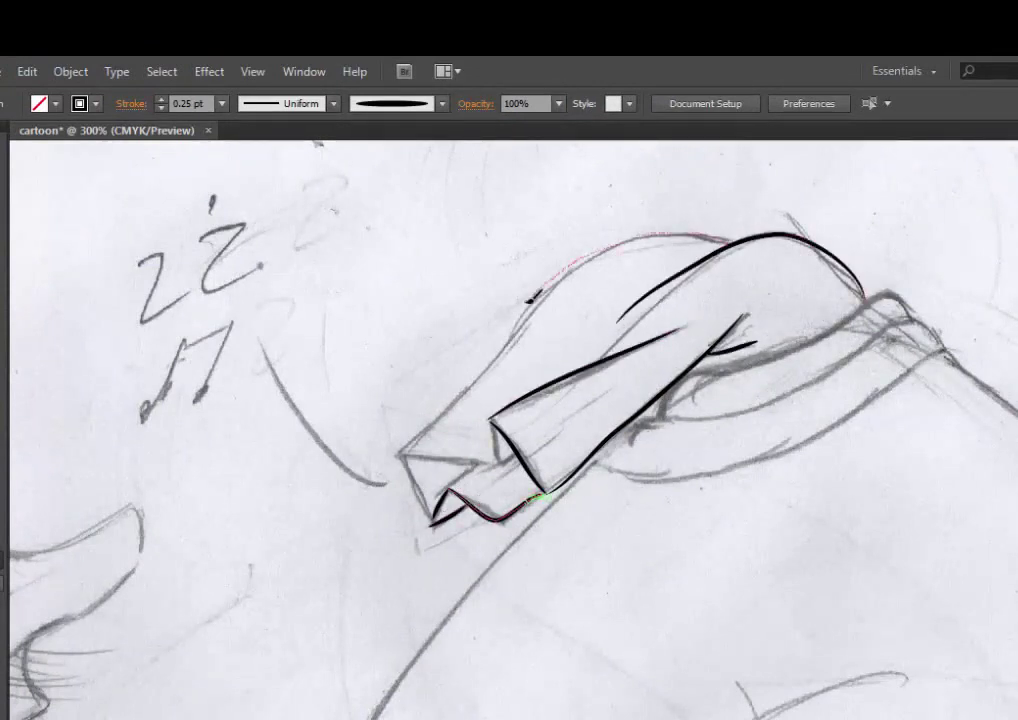
click(400, 455)
key(ctrl+z)
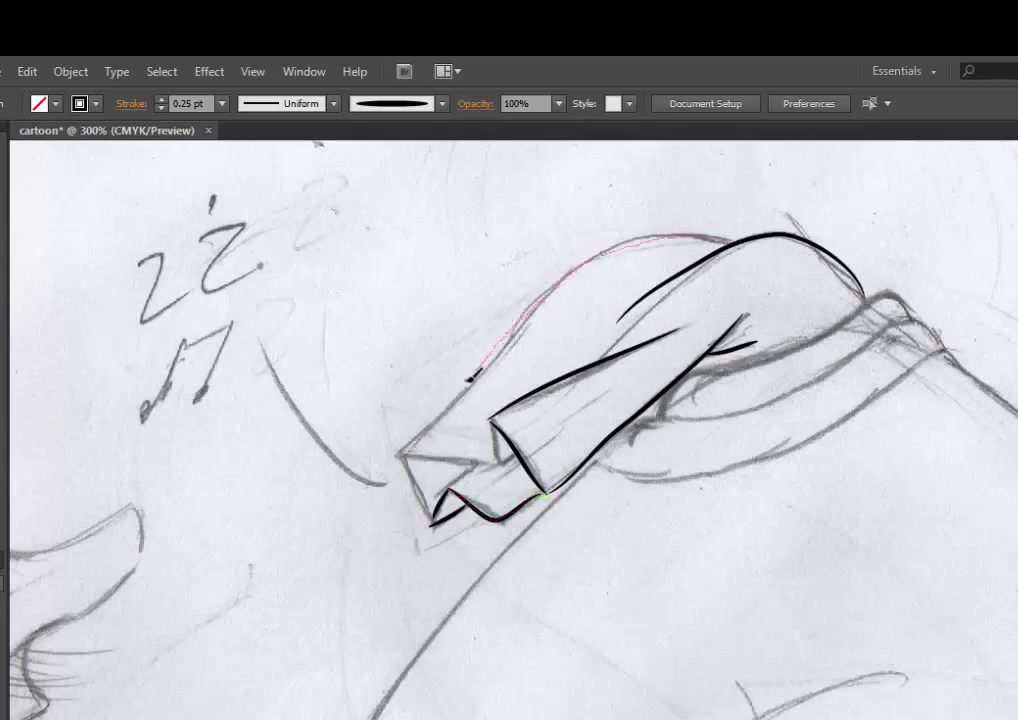
click(400, 455)
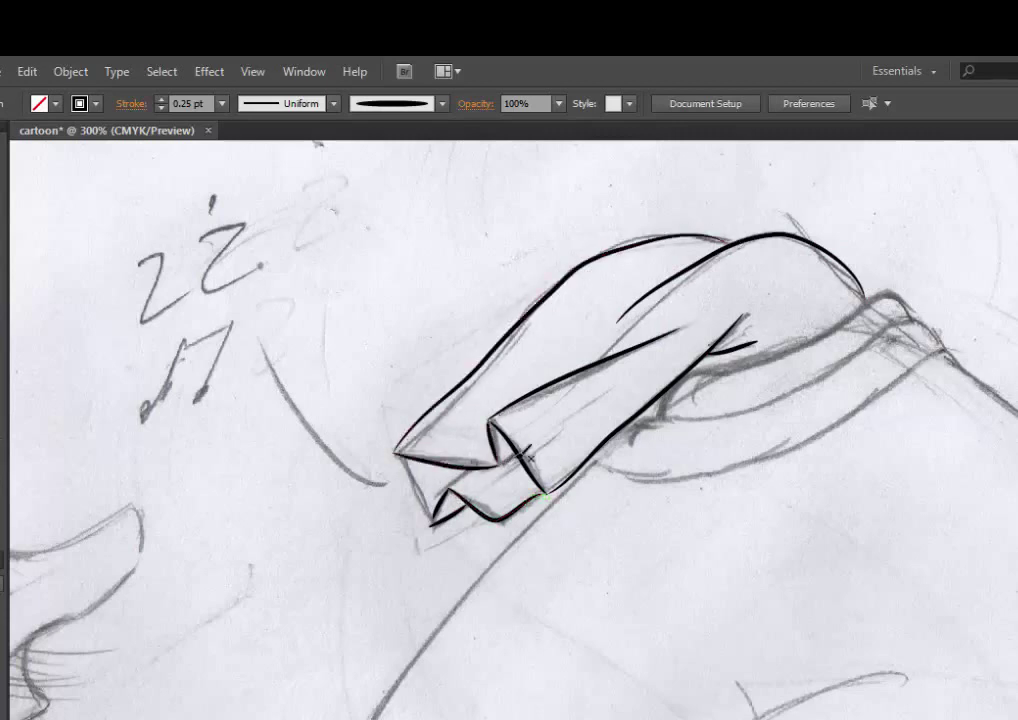
- Trace the curves and lower rim of the sack's tied neck
scroll(660, 505, down, 2)
scroll(848, 243, right, 2)
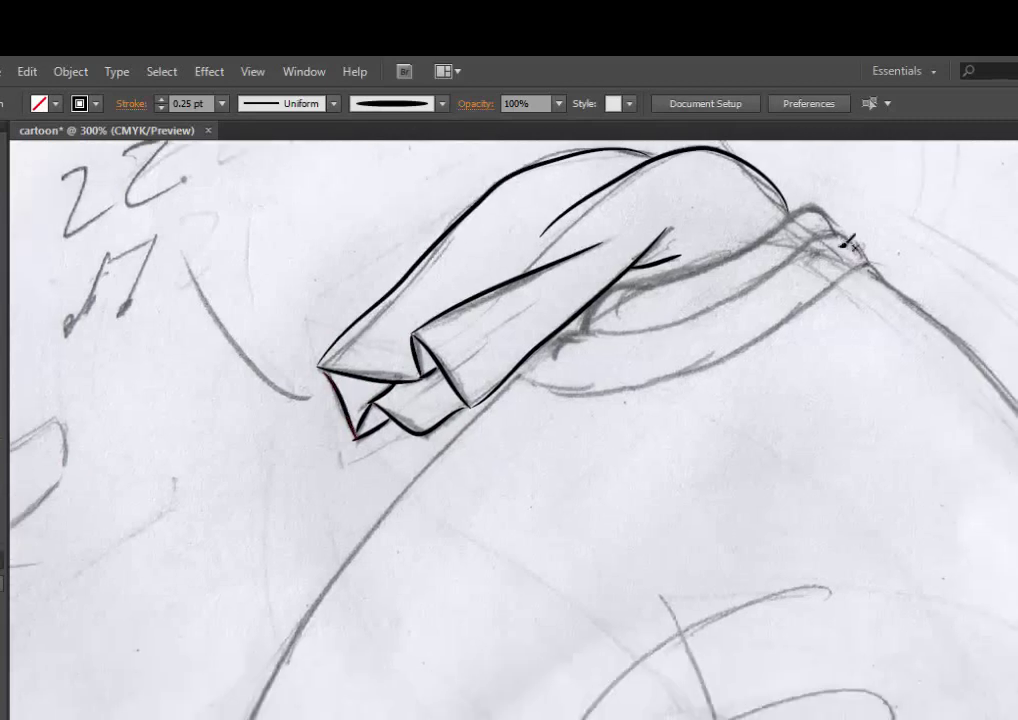
drag(850, 238, 884, 261)
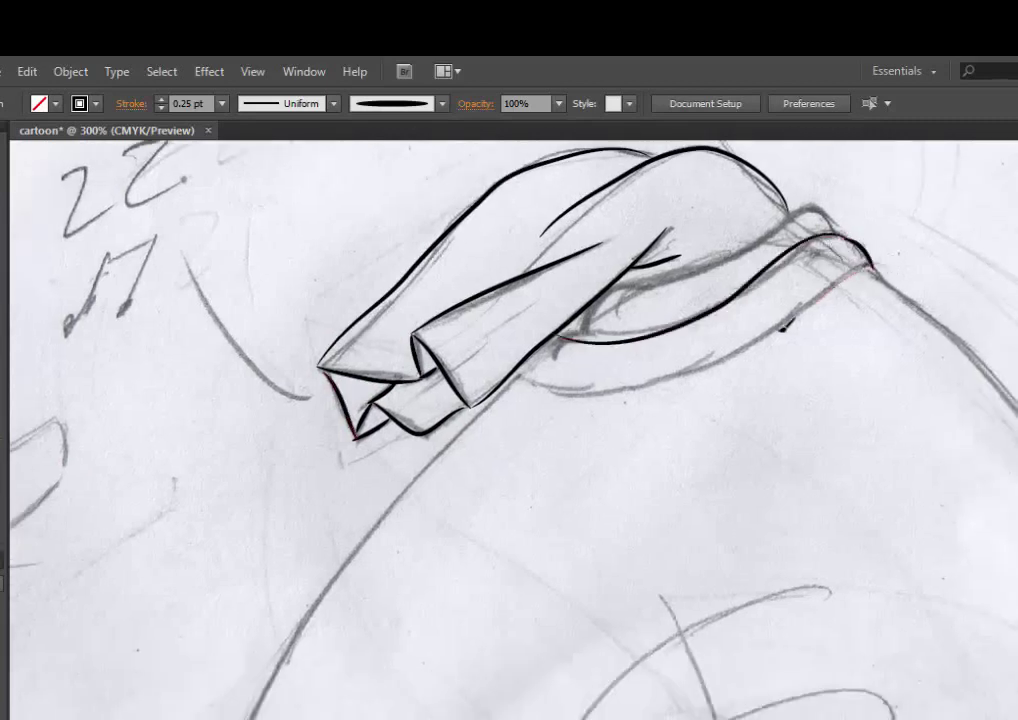
click(521, 383)
click(596, 300)
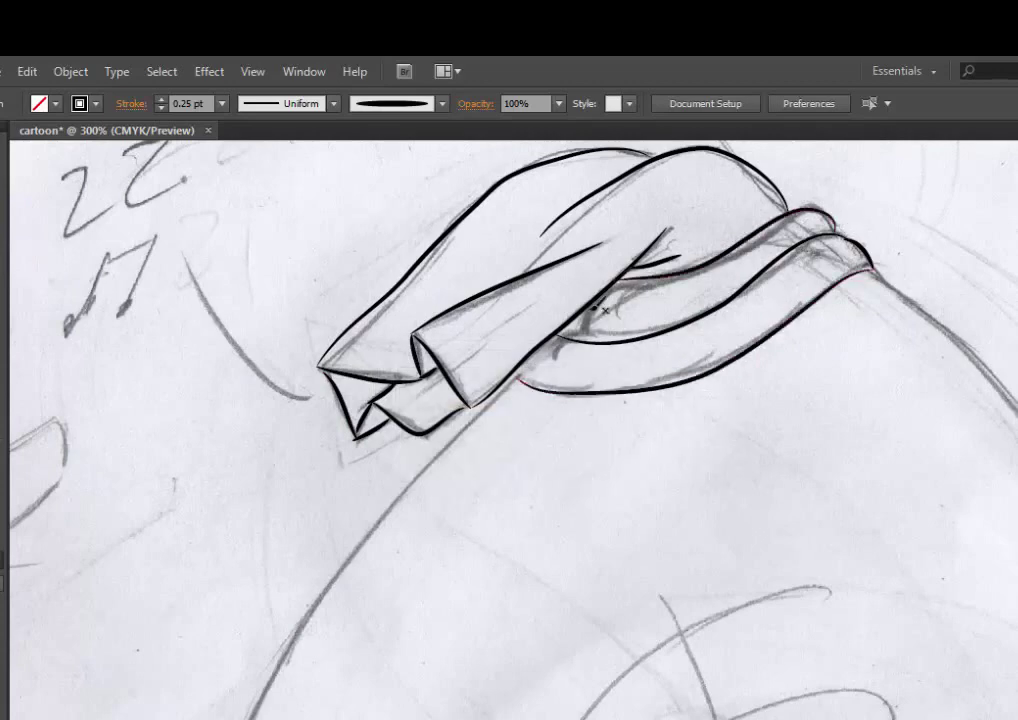
scroll(462, 378, down, 2)
- Zoom out and trace the bag's left edge at 0.5 pt stroke weight
alt+click(913, 368)
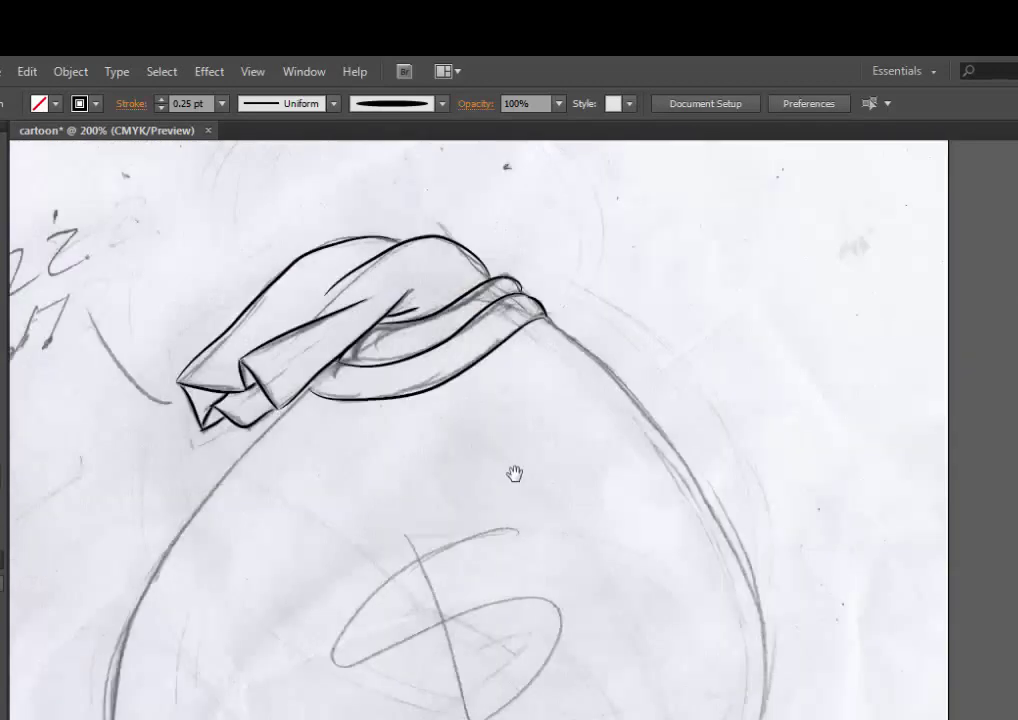
alt+click(650, 420)
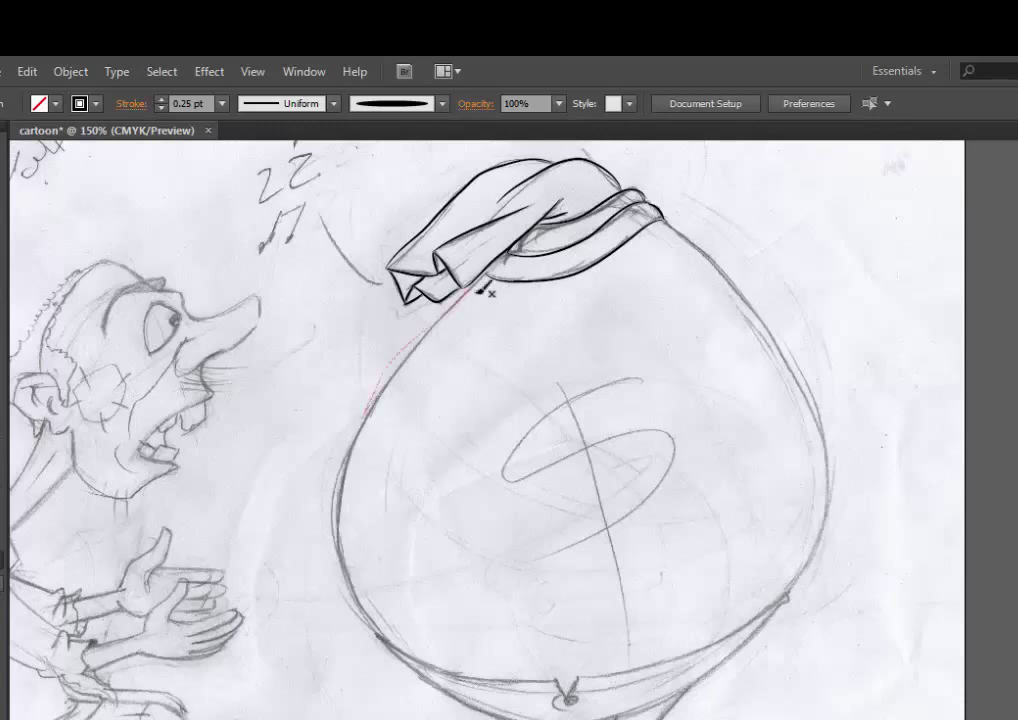
drag(482, 289, 482, 289)
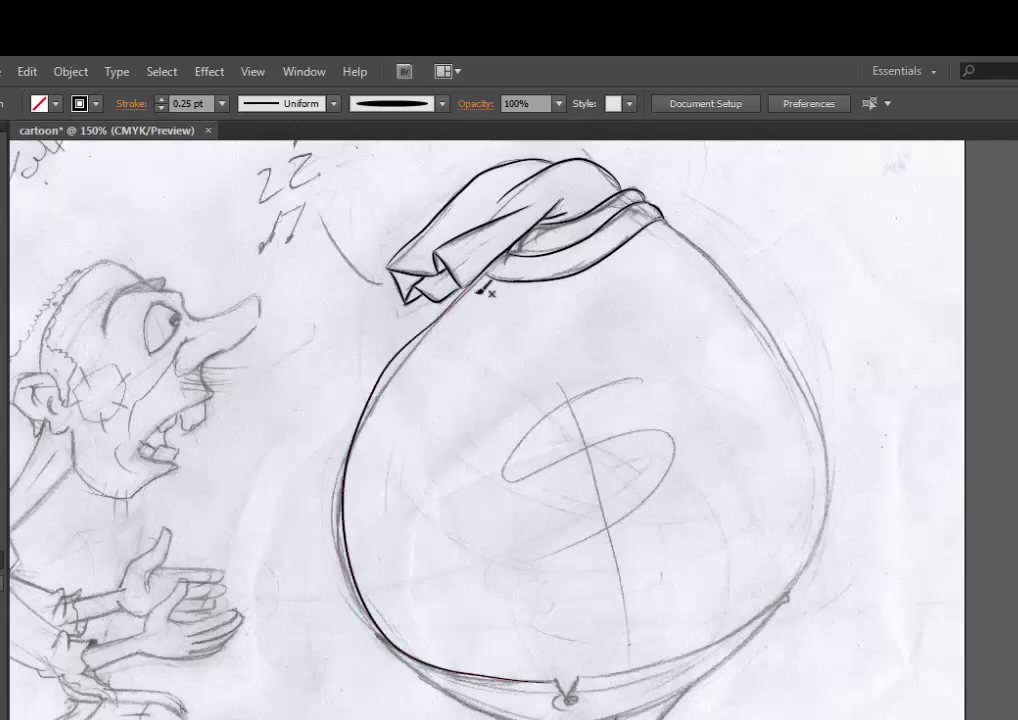
click(222, 103)
click(195, 131)
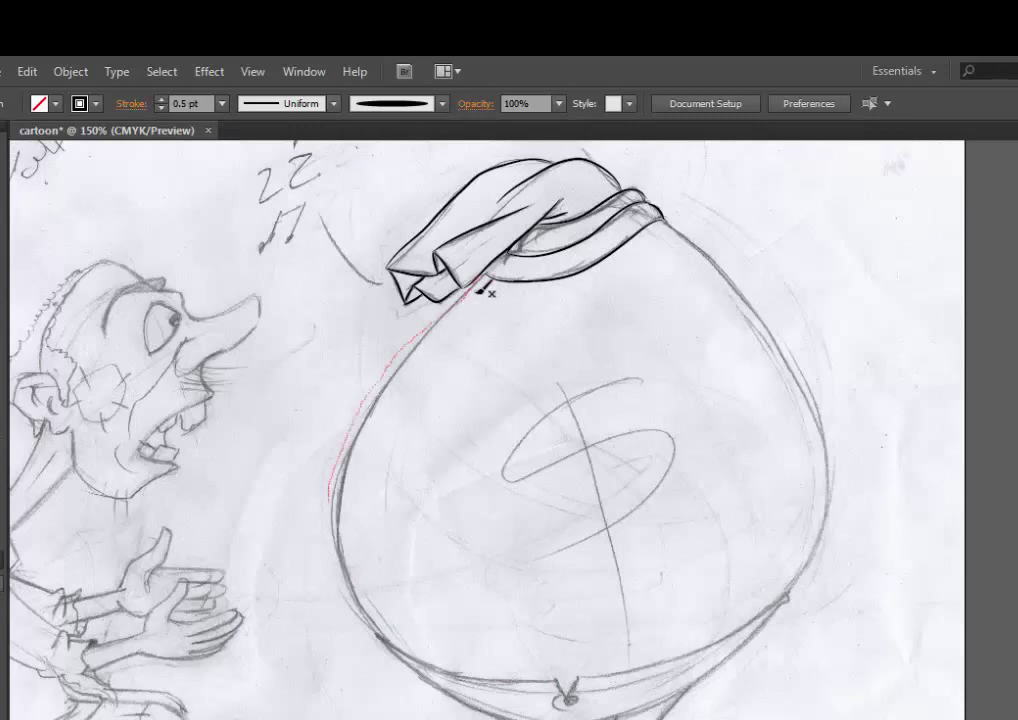
key(ctrl+z)
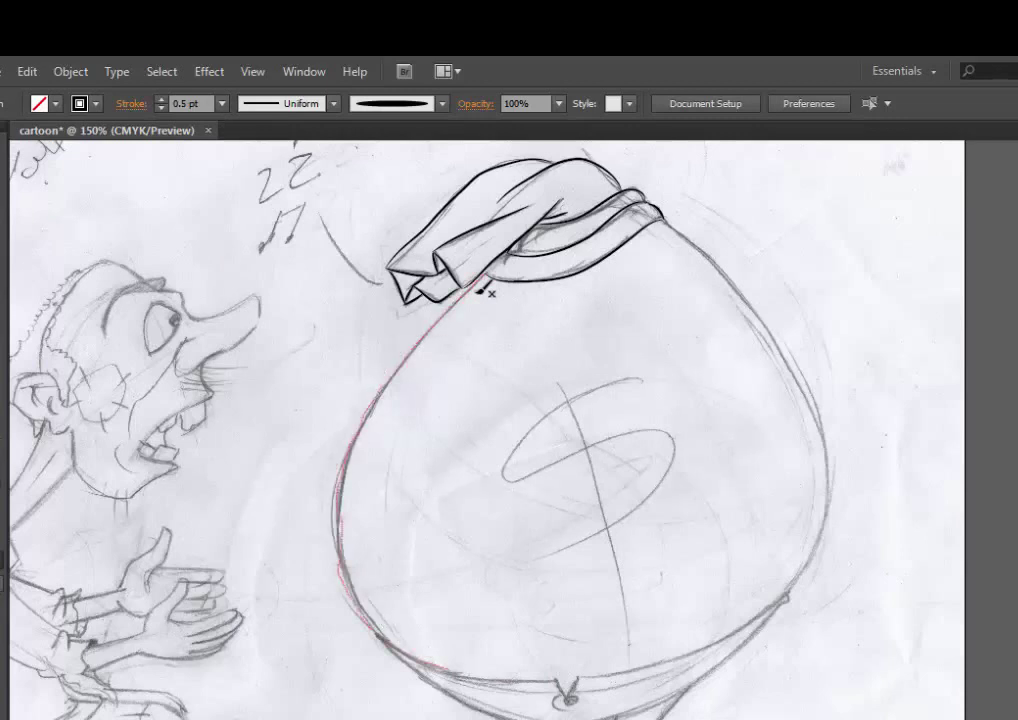
drag(482, 289, 482, 289)
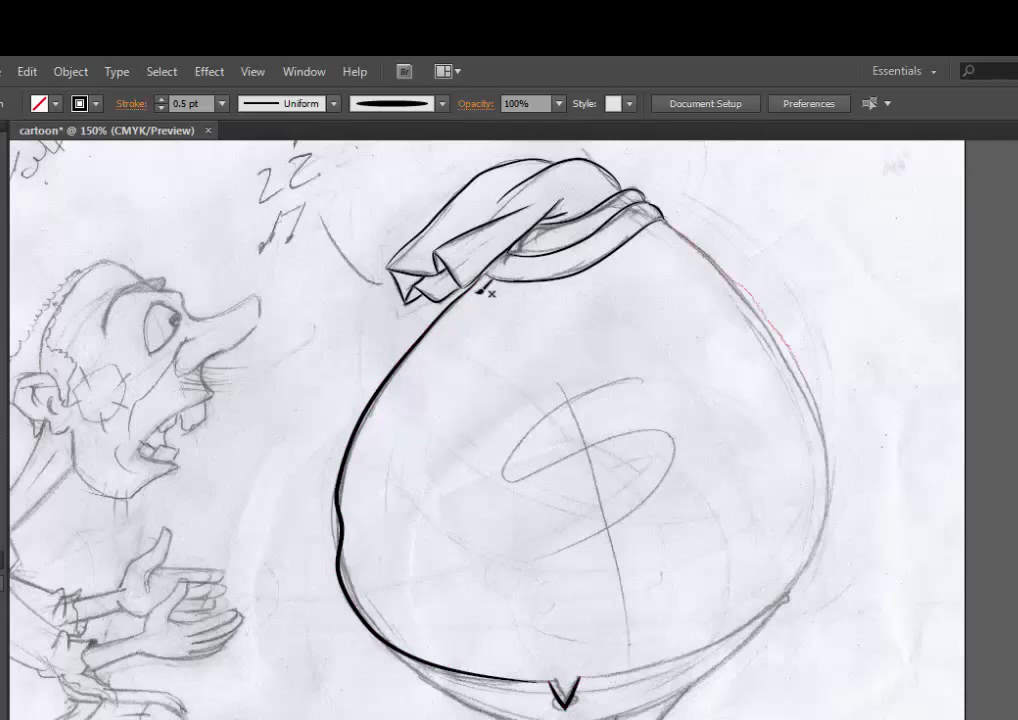
- Trace the bag's bottom curve and zoom in on the bottom and feet
scroll(484, 290, down, 5)
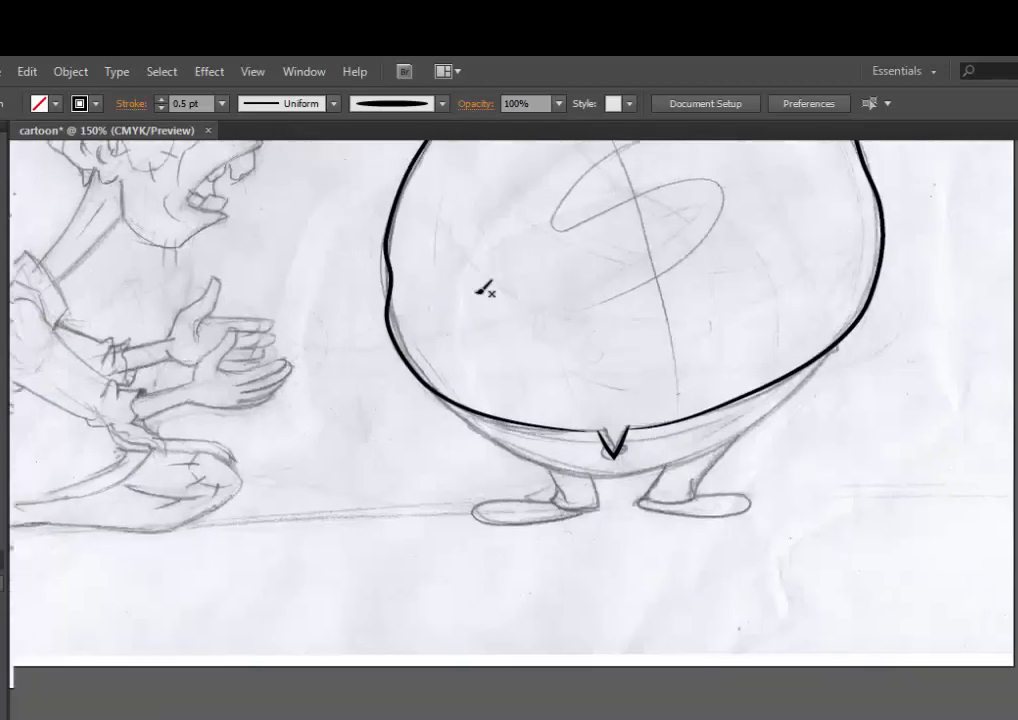
drag(840, 332, 632, 410)
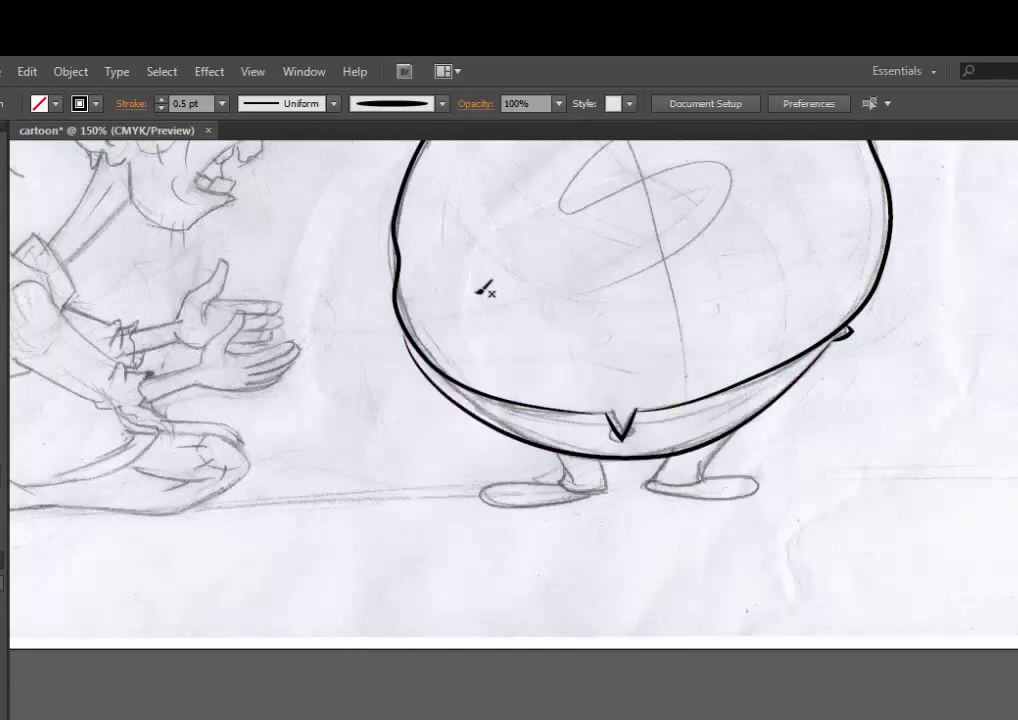
key(ctrl+plus)
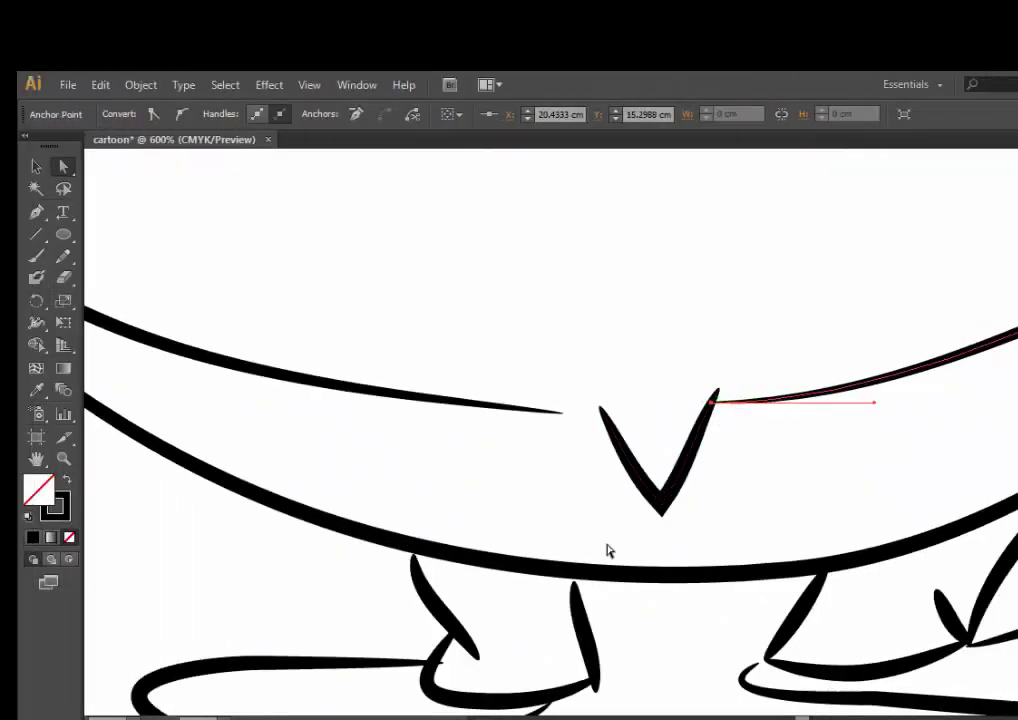
- Join both tips of the V-shaped notch stroke to the lines on either side
click(682, 465)
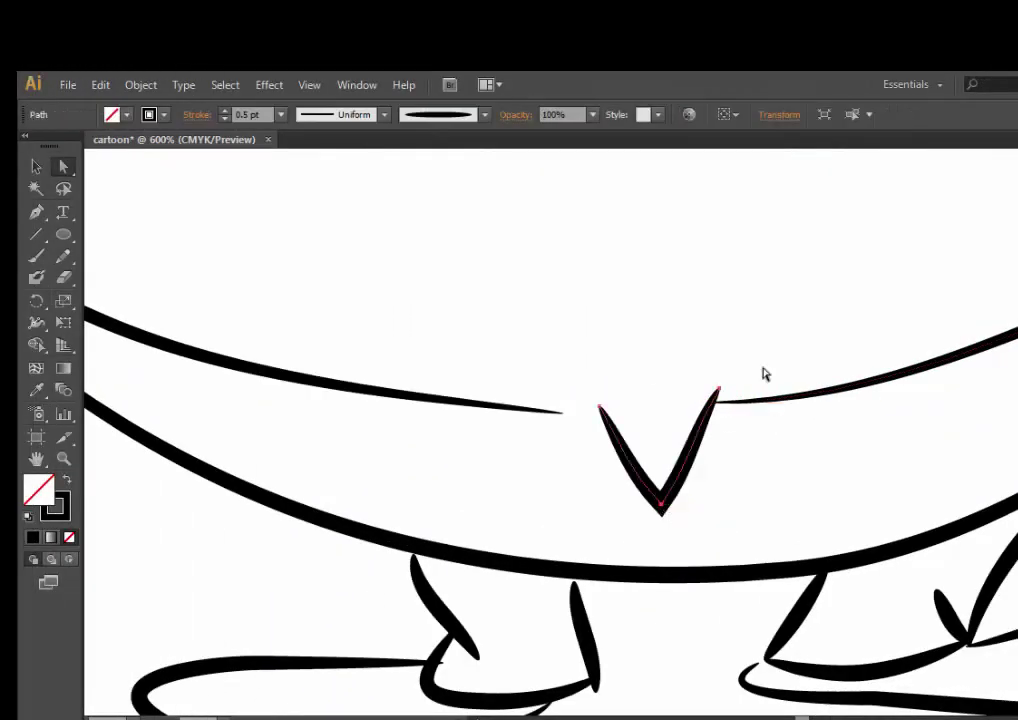
drag(600, 408, 562, 412)
drag(682, 404, 710, 402)
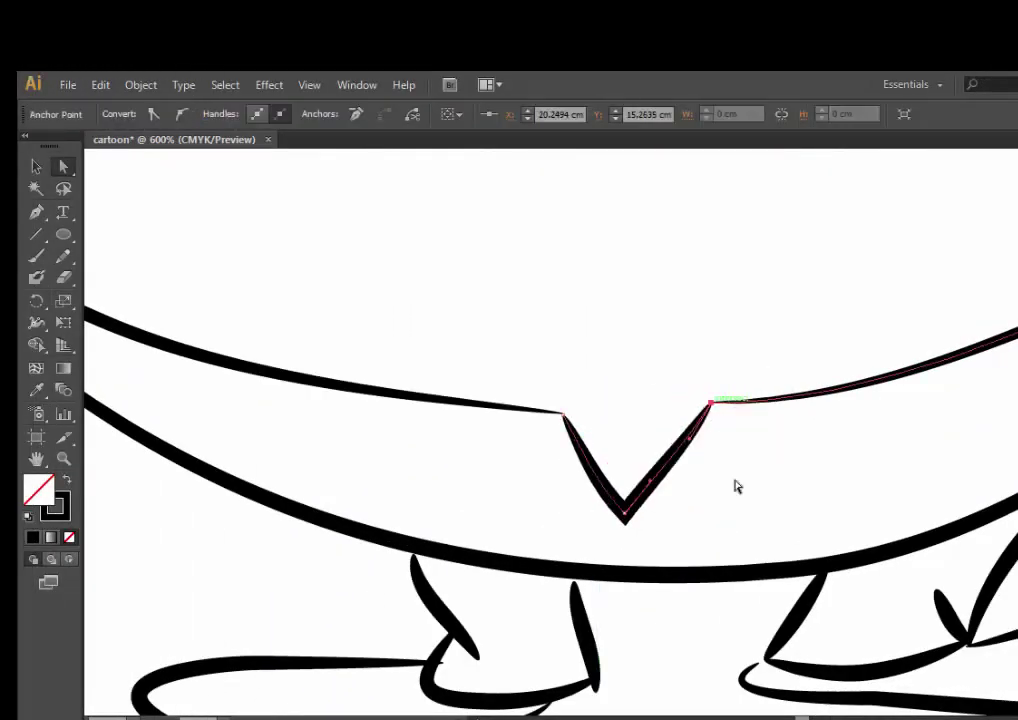
click(734, 484)
click(565, 430)
click(797, 630)
scroll(797, 630, down, 4)
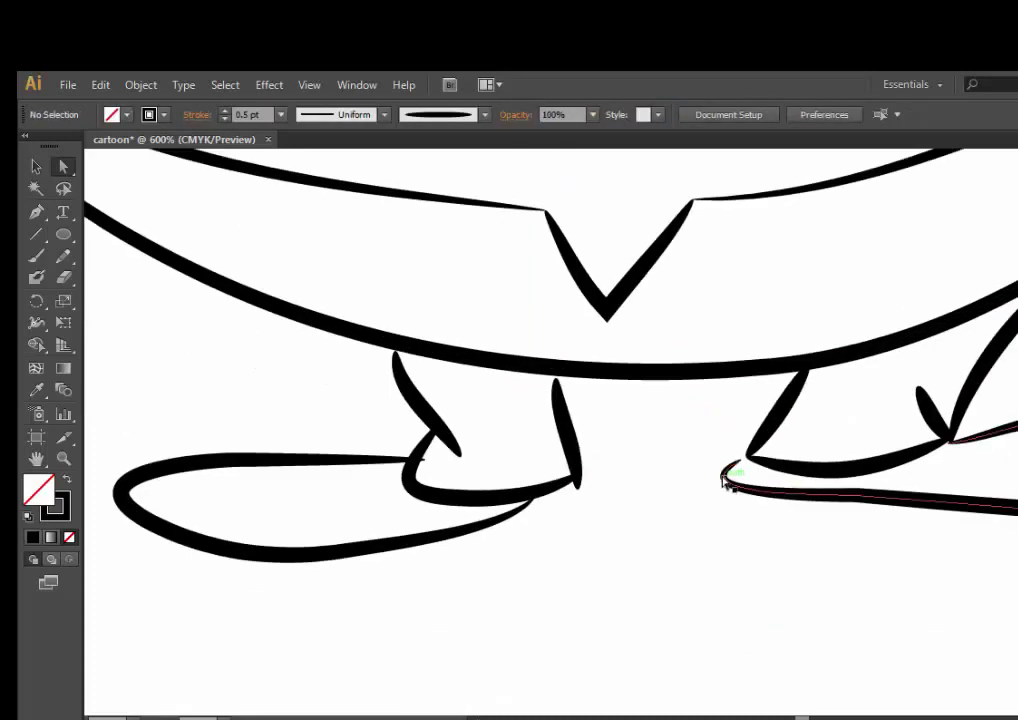
drag(727, 473, 757, 454)
- Pull the thin inner curve's top end onto the outer curve near the feet
click(578, 472)
click(418, 460)
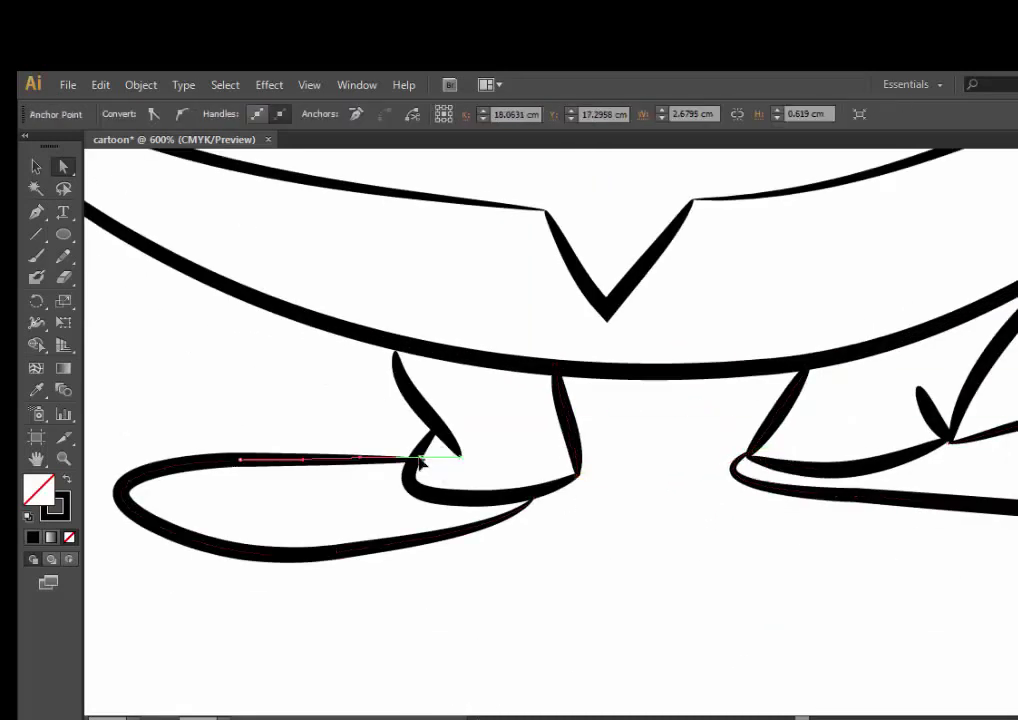
click(936, 534)
drag(936, 534, 779, 497)
click(548, 396)
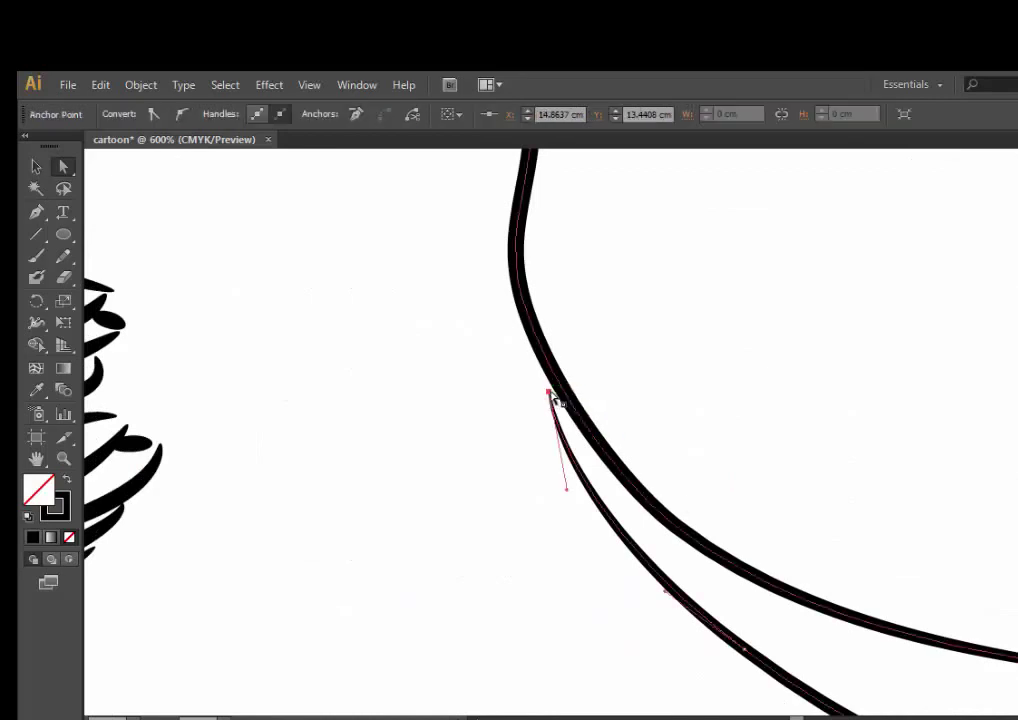
drag(548, 396, 554, 388)
click(548, 538)
- Zoom out and smooth the bump in the bag's left edge
key(z)
alt+click(940, 422)
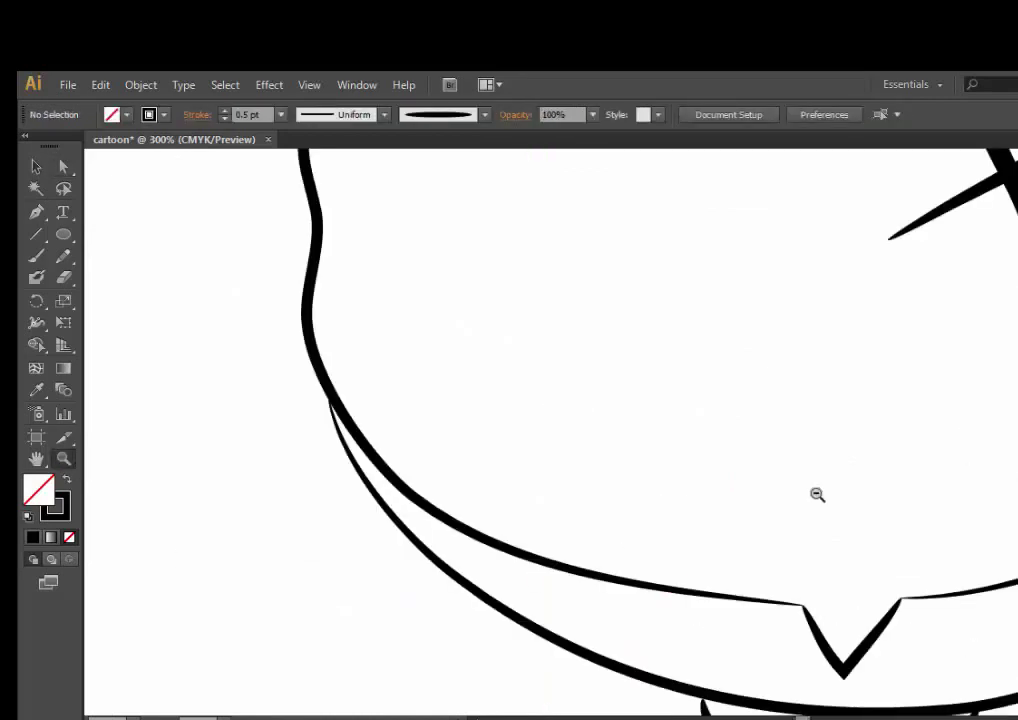
alt+click(816, 493)
scroll(932, 682, down, 4)
key(a)
click(518, 398)
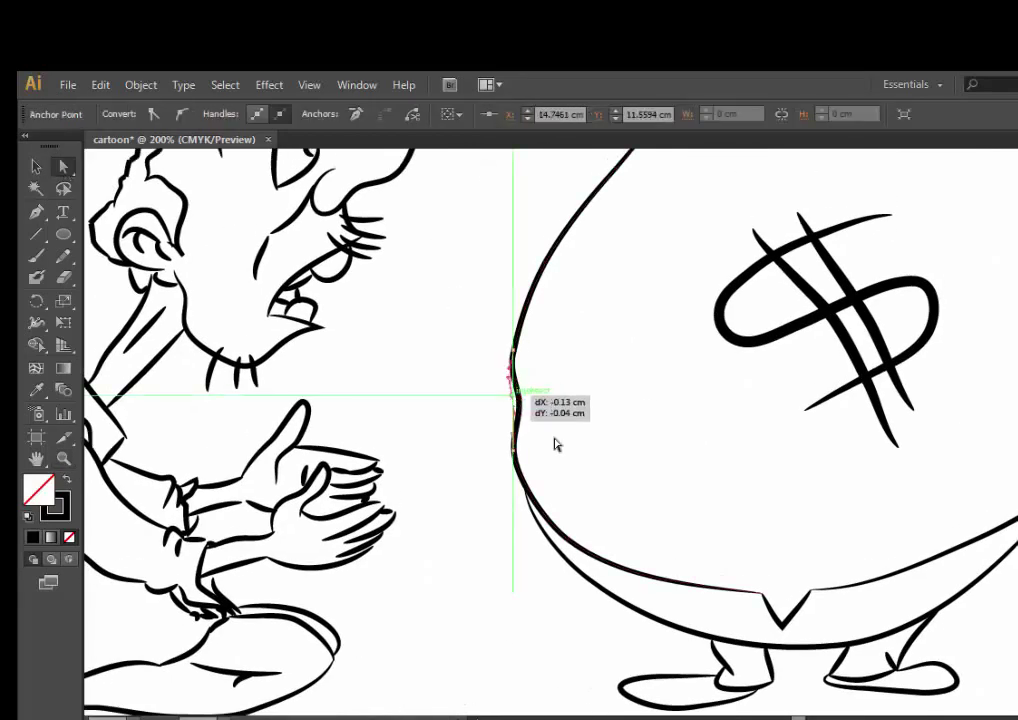
mouse_move(527, 410)
mouse_down()
mouse_move(518, 375)
mouse_move(511, 416)
mouse_up()
click(981, 529)
- Zoom in closely on the hands and inspect the hand anchors' handles
scroll(836, 437, up, 4)
scroll(836, 437, up, 3)
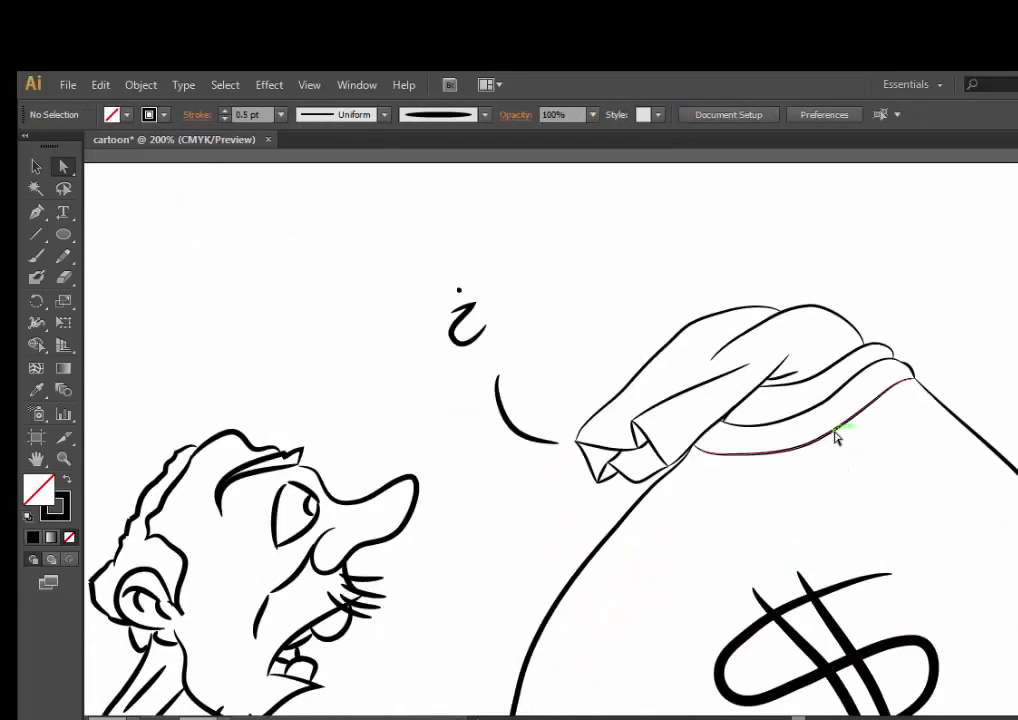
scroll(880, 420, down, 8)
key(z)
key(ctrl+plus)
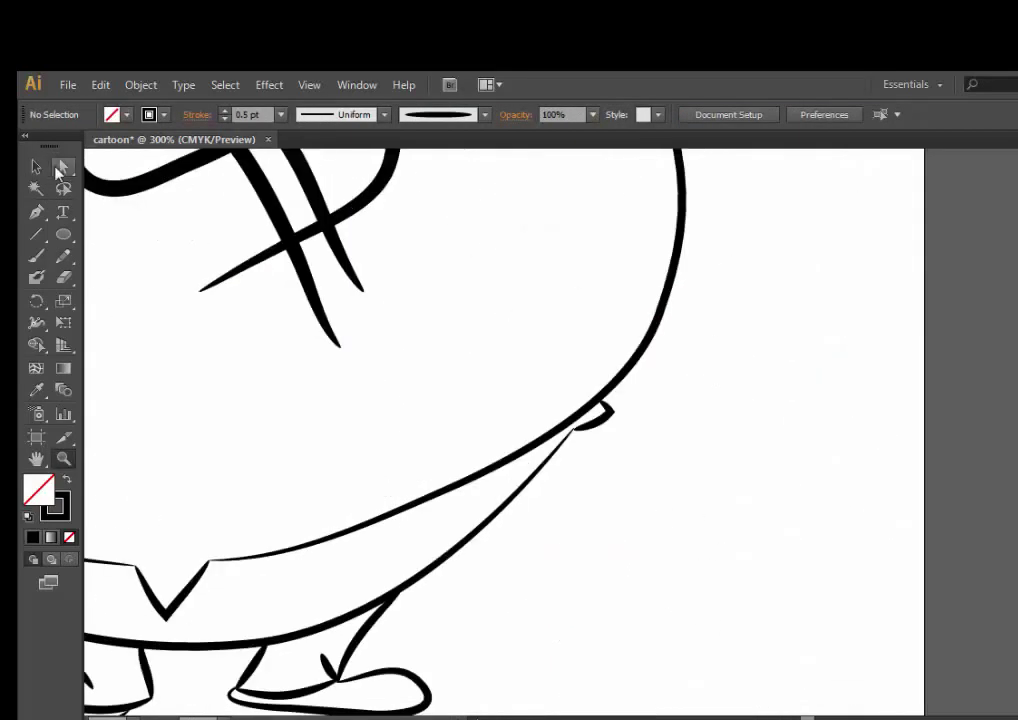
scroll(622, 475, left, 5)
key(ctrl+plus)
key(a)
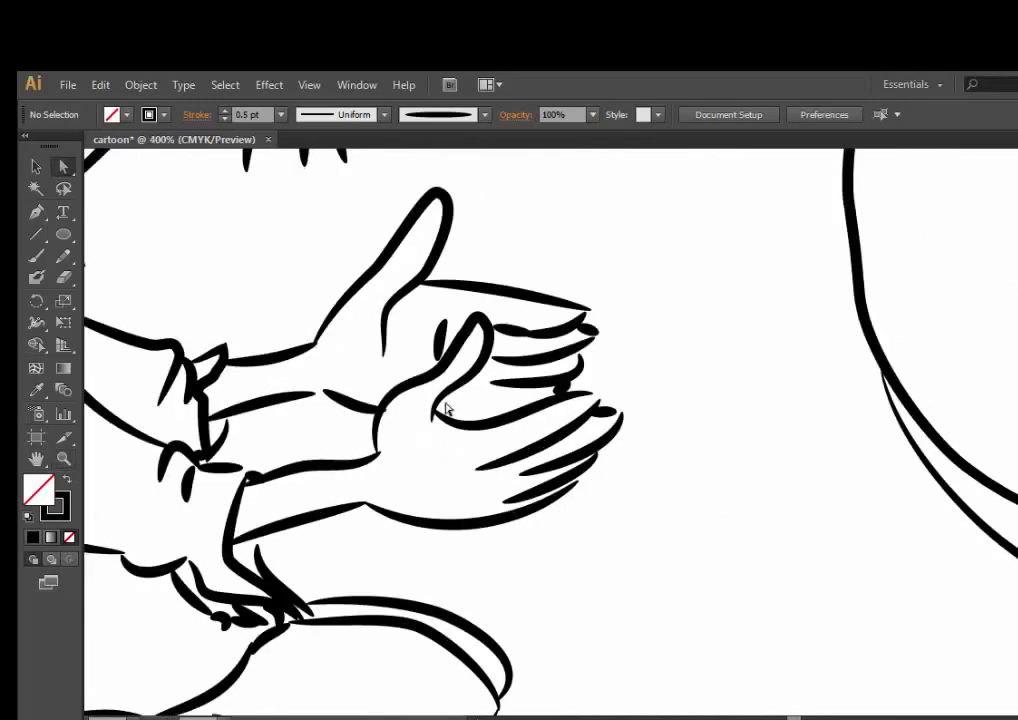
click(618, 416)
click(615, 413)
click(595, 391)
click(568, 511)
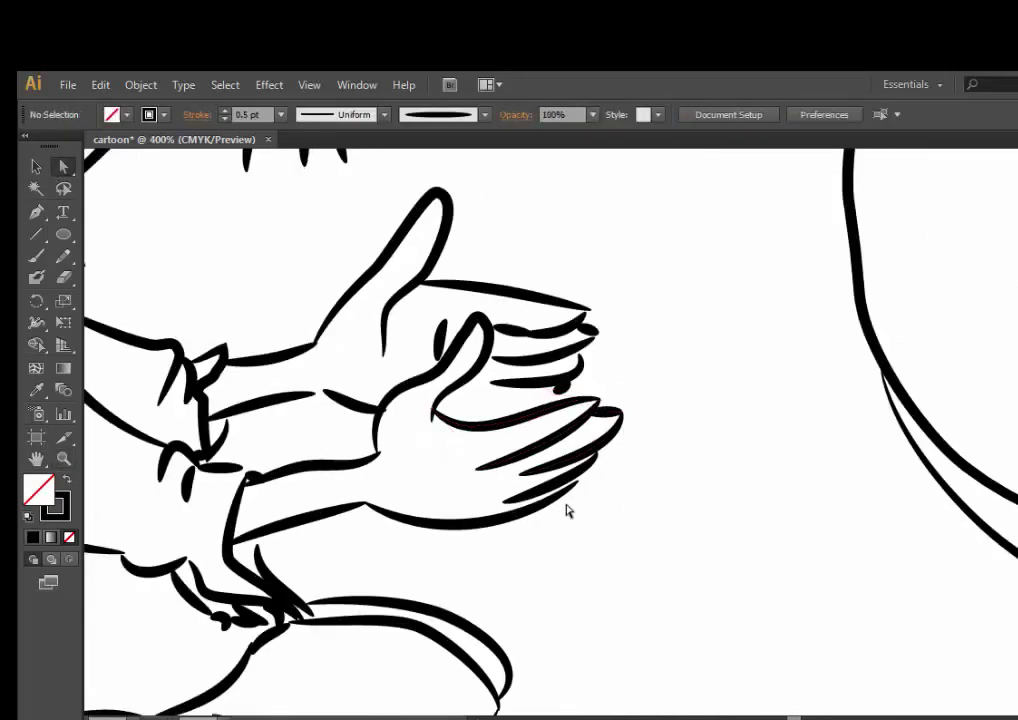
- Reshape the lower hand's finger line and fingertip curves so their ends meet
drag(520, 480, 500, 487)
drag(602, 425, 618, 418)
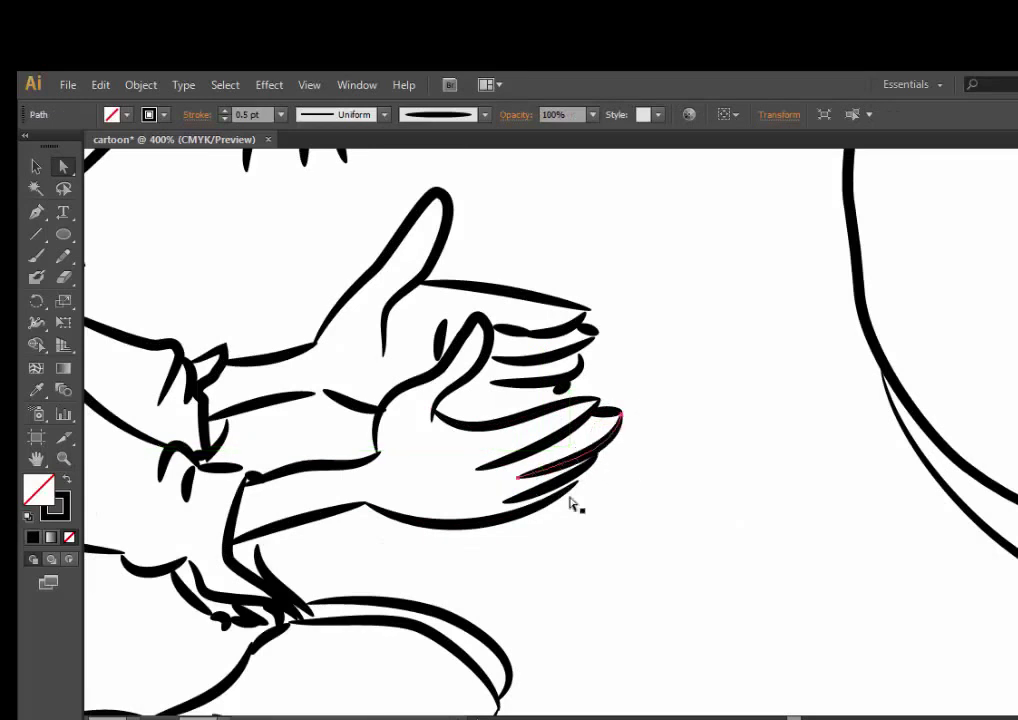
click(580, 483)
click(602, 420)
click(563, 387)
click(560, 391)
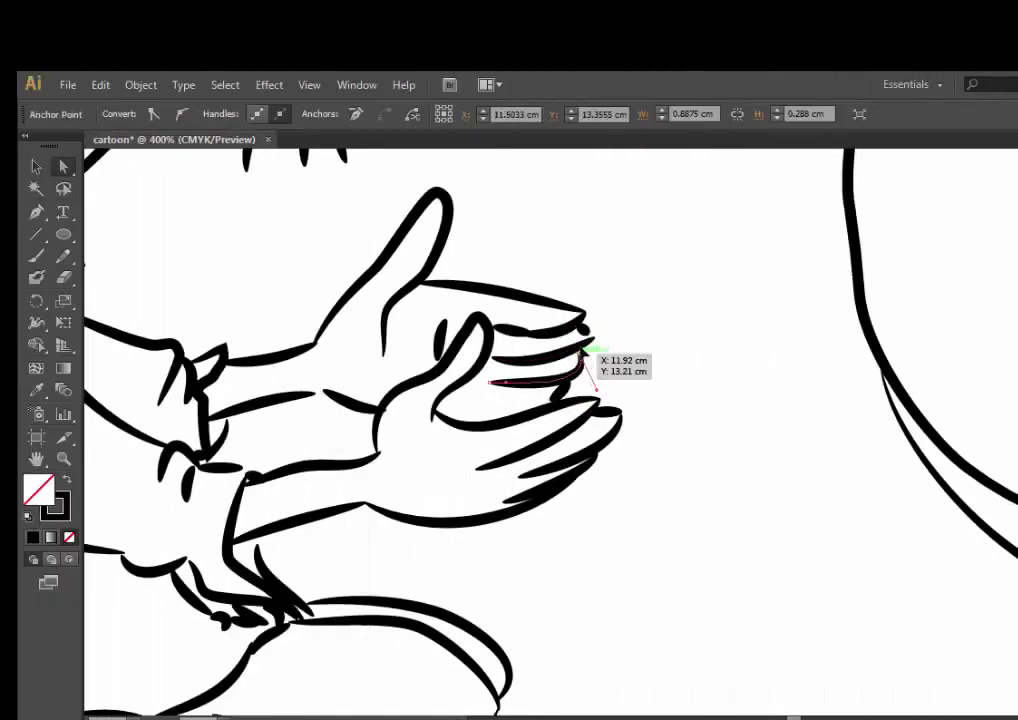
drag(205, 412, 336, 398)
click(253, 425)
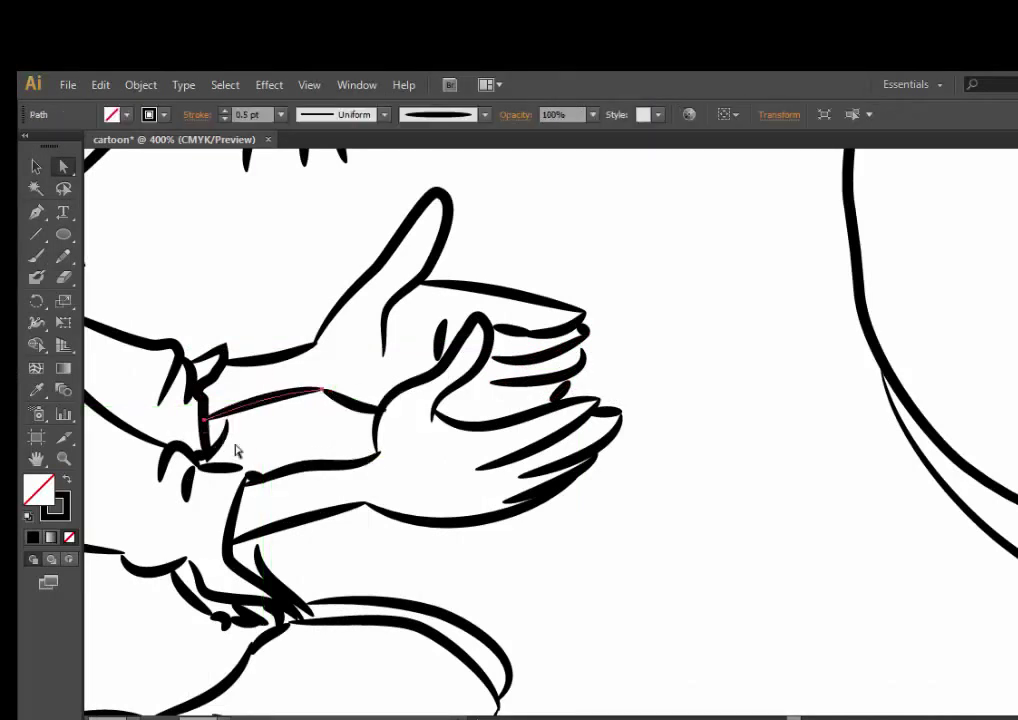
- Reshape the hand's wrist line beside the cuff
click(228, 425)
click(352, 479)
drag(352, 479, 512, 509)
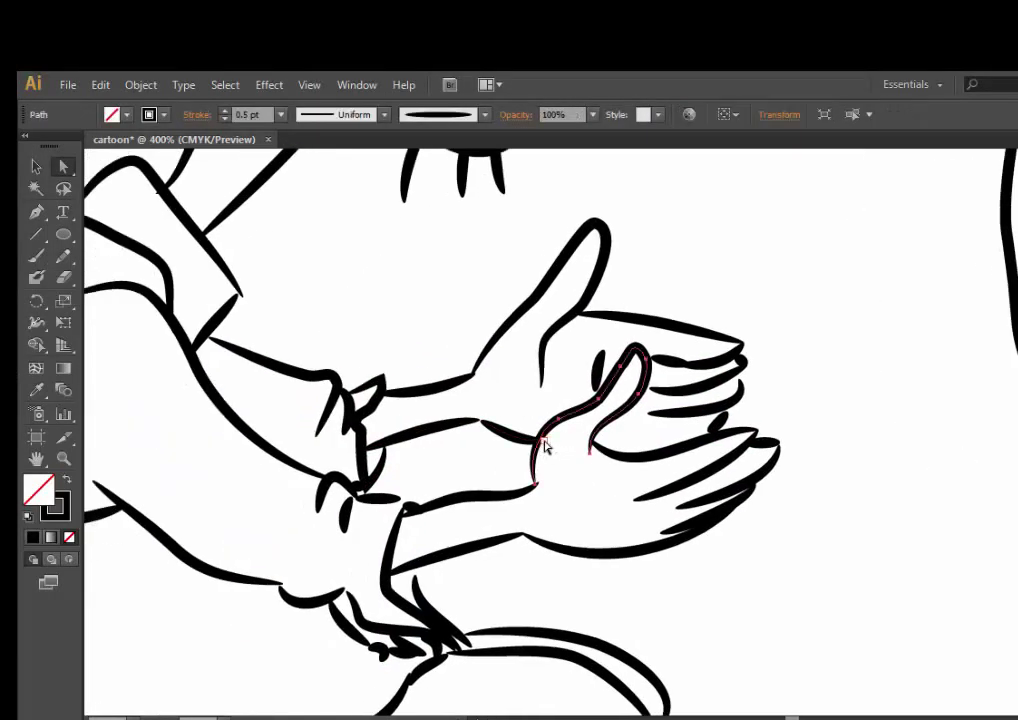
drag(527, 445, 545, 443)
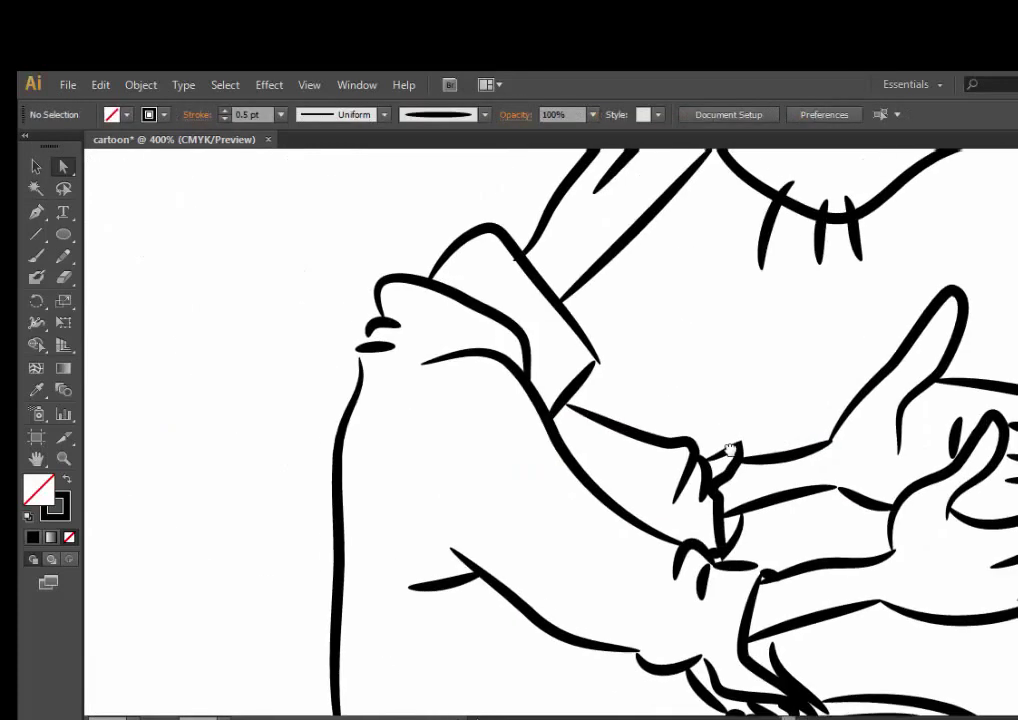
- Inspect the anchors on the sleeve outline and left arm line
drag(242, 302, 607, 432)
click(607, 432)
click(704, 468)
click(602, 432)
click(375, 436)
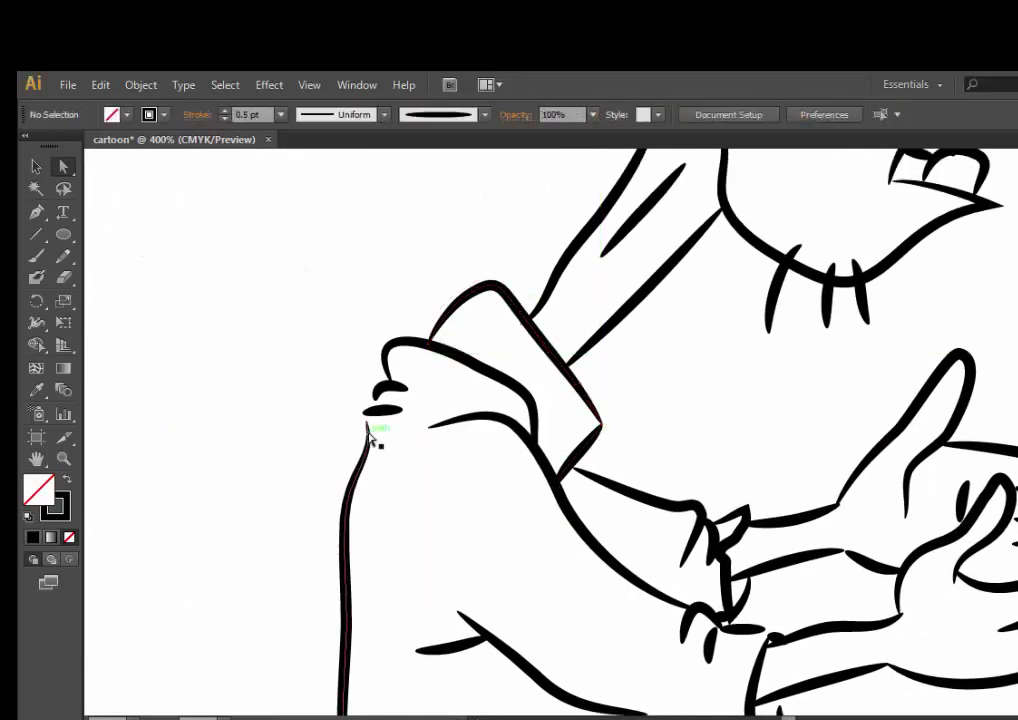
click(366, 410)
click(723, 393)
- Pull the small belly stroke above the legs into place
scroll(708, 423, down, 5)
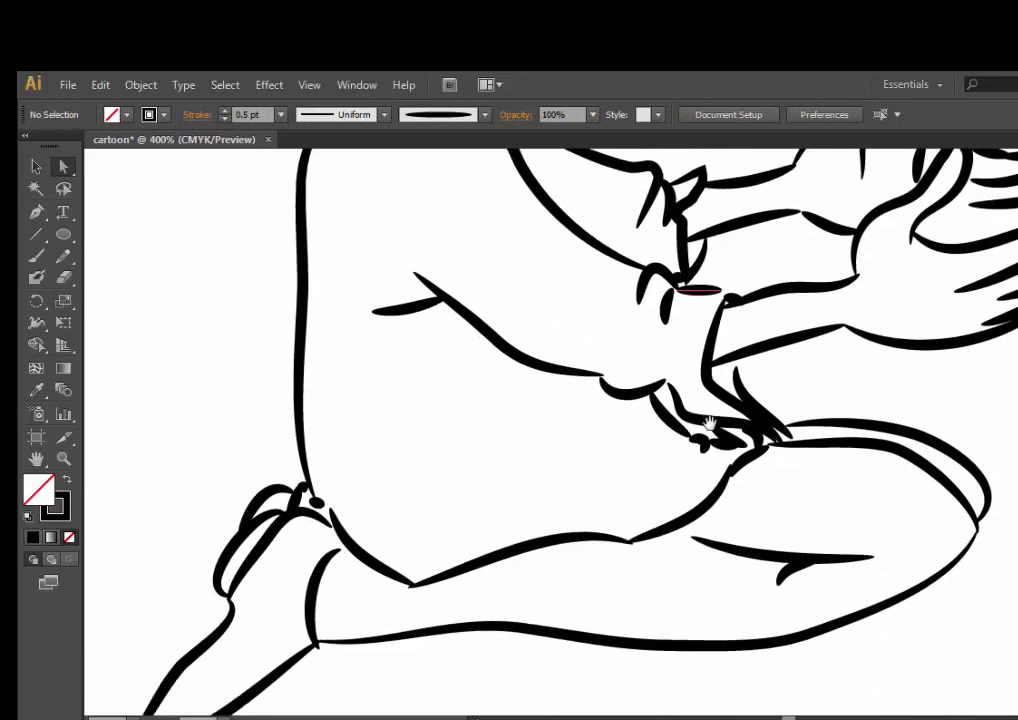
mouse_move(666, 398)
mouse_down()
mouse_move(704, 432)
mouse_move(656, 386)
mouse_up()
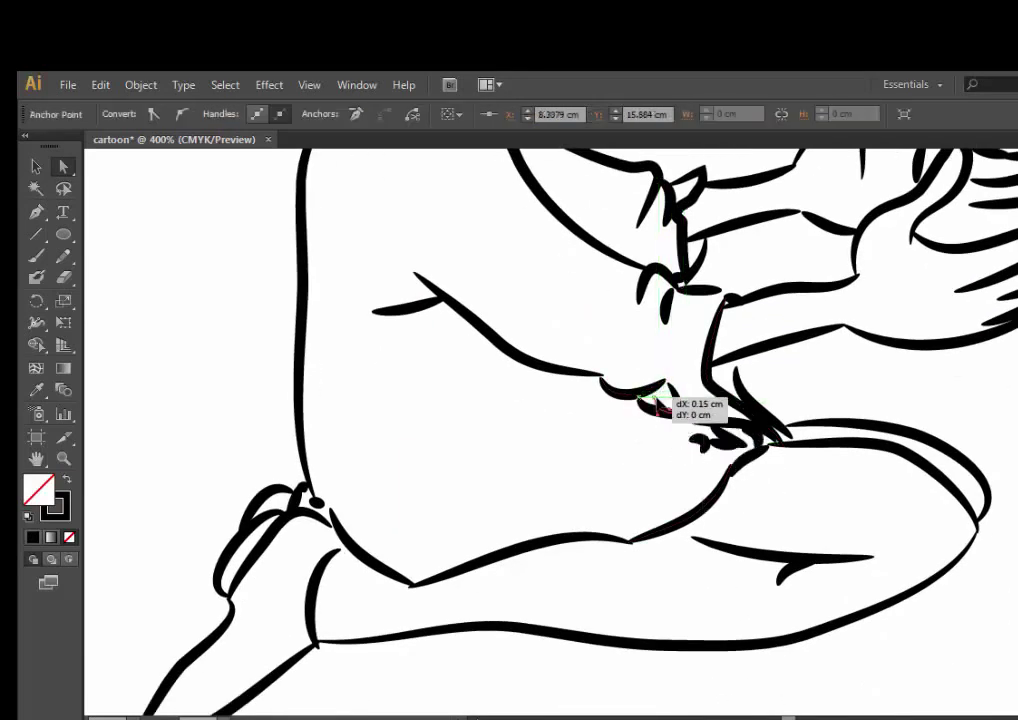
click(672, 386)
click(686, 470)
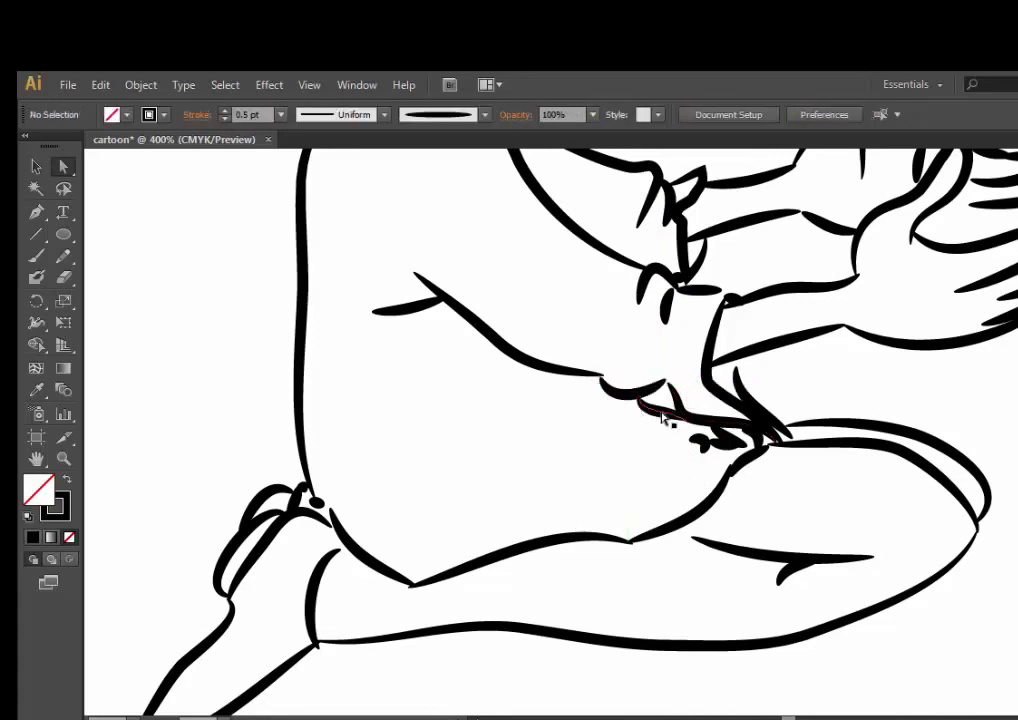
click(666, 416)
drag(684, 420, 662, 386)
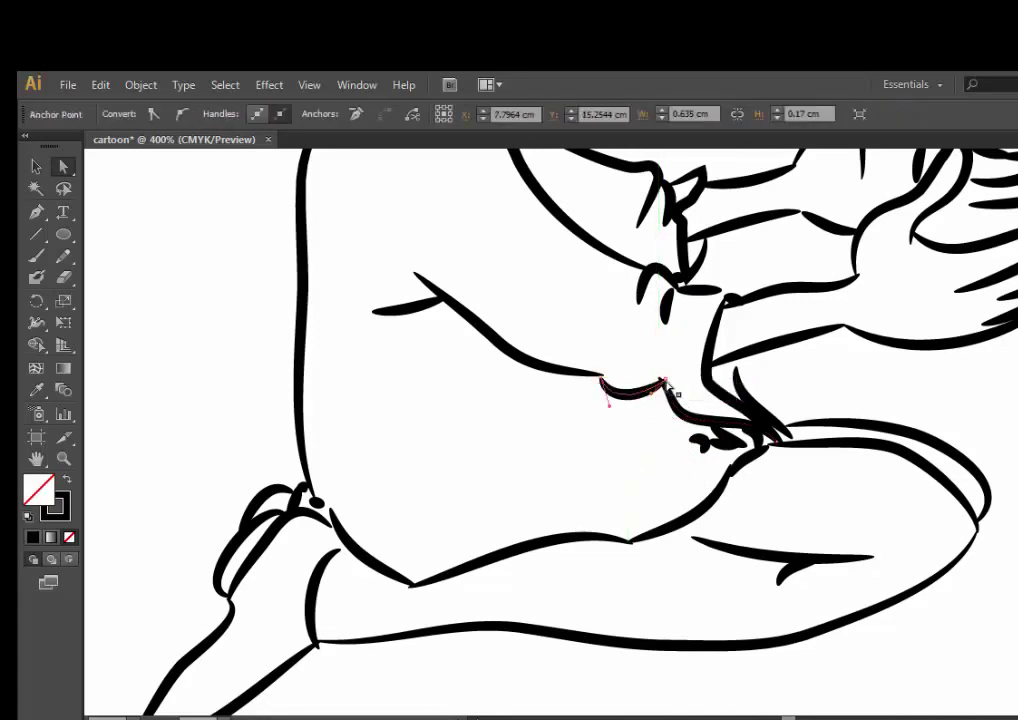
click(676, 418)
- Move the end of the stroke where arm meets leg onto the thigh line
click(676, 418)
click(766, 440)
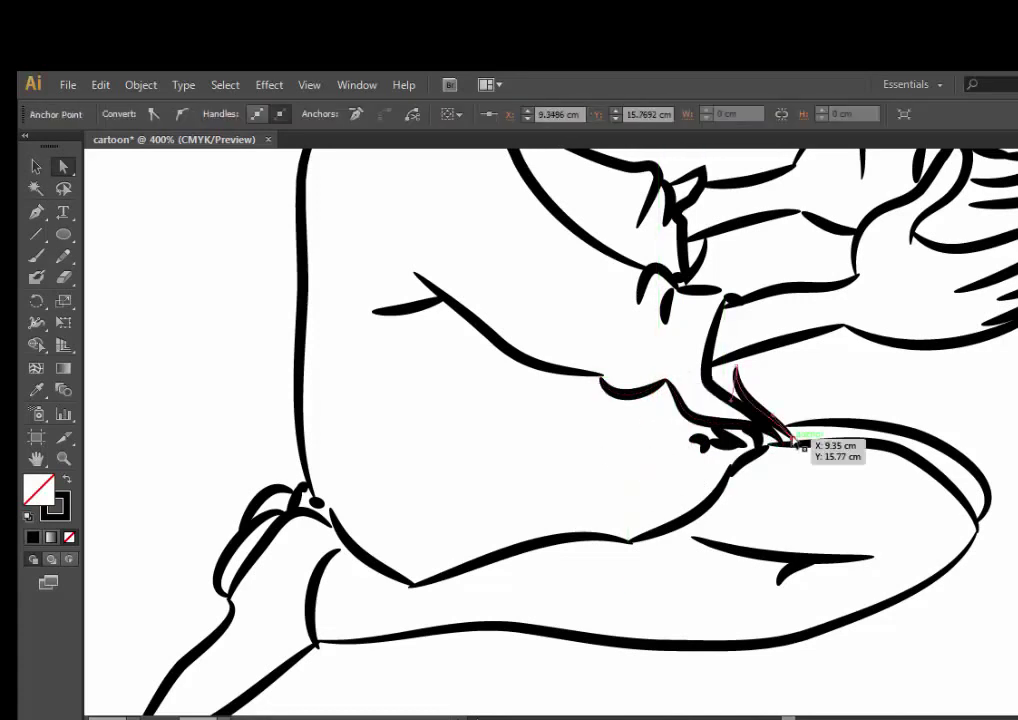
drag(784, 435, 737, 370)
click(370, 489)
- Move the knee anchor to close the gap in the lower leg
scroll(450, 495, left, 5)
click(523, 504)
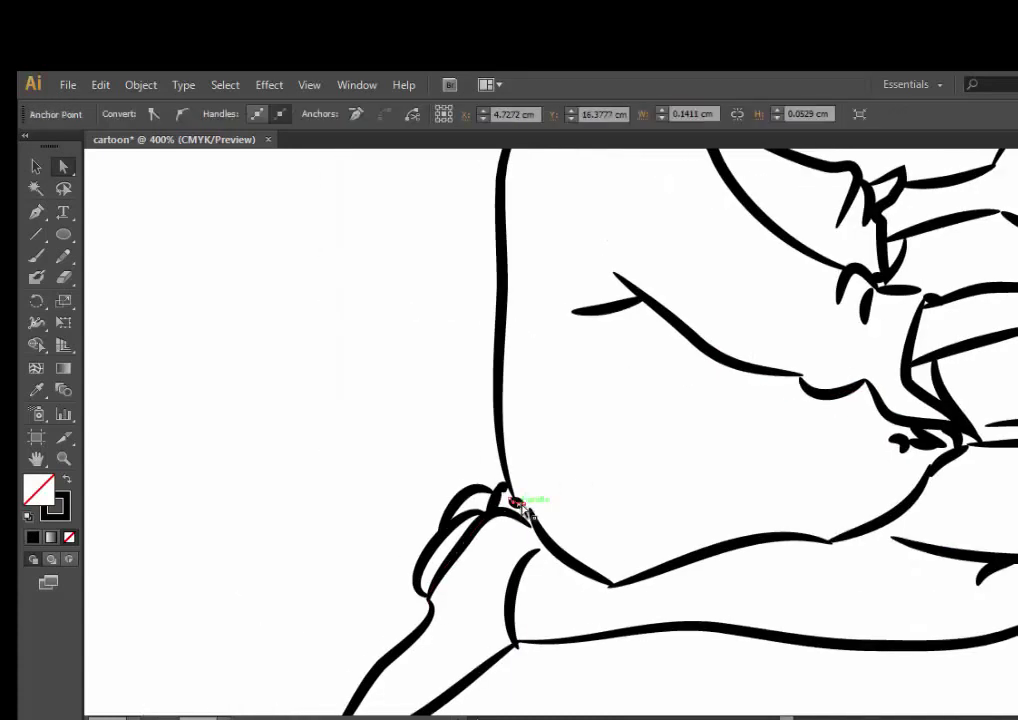
mouse_move(523, 504)
mouse_down()
mouse_move(527, 526)
mouse_move(547, 528)
mouse_up()
scroll(688, 411, down, 4)
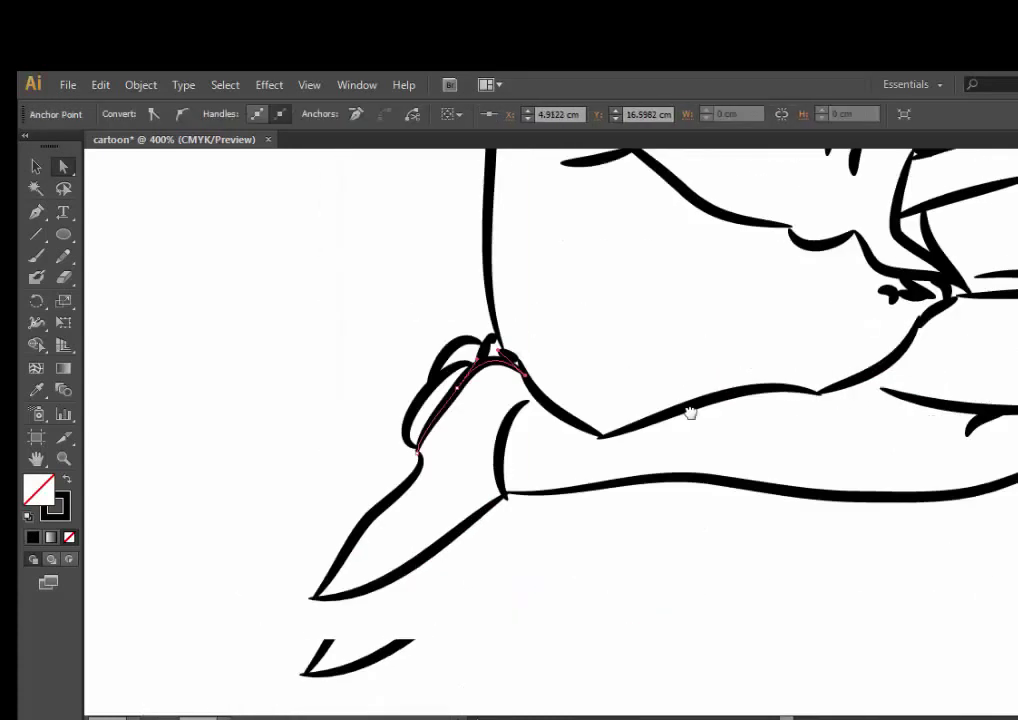
click(512, 471)
click(573, 561)
- Nudge the anchors where the sleeve meets the hand and on the right hand's path
scroll(563, 572, right, 5)
scroll(563, 572, up, 2)
click(780, 362)
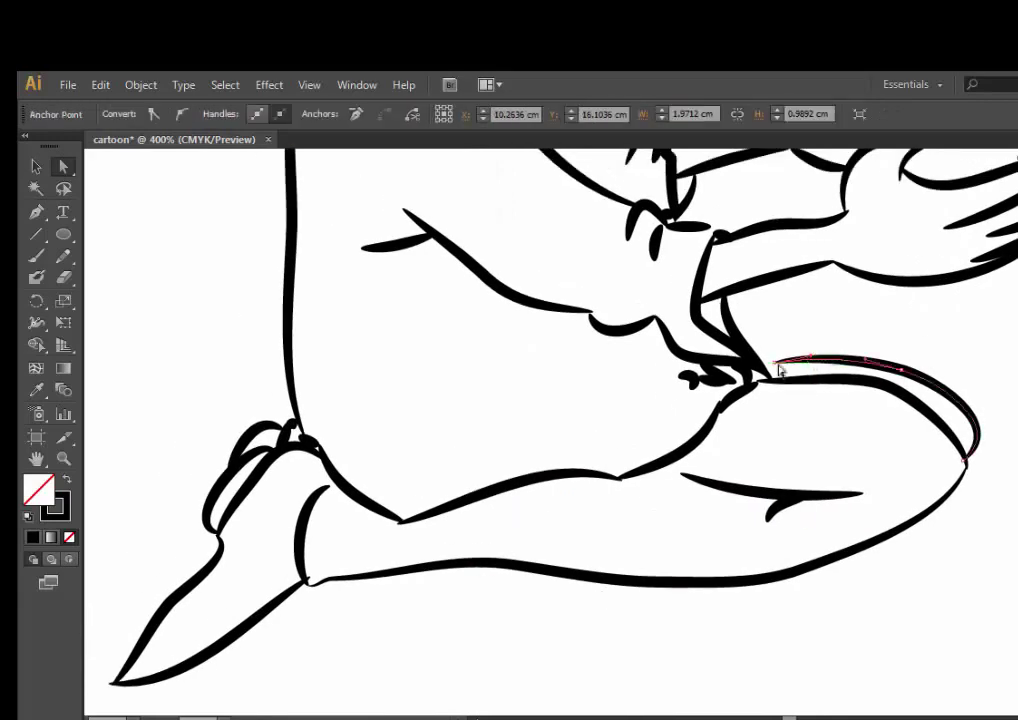
click(828, 480)
scroll(689, 386, up, 5)
drag(765, 461, 763, 461)
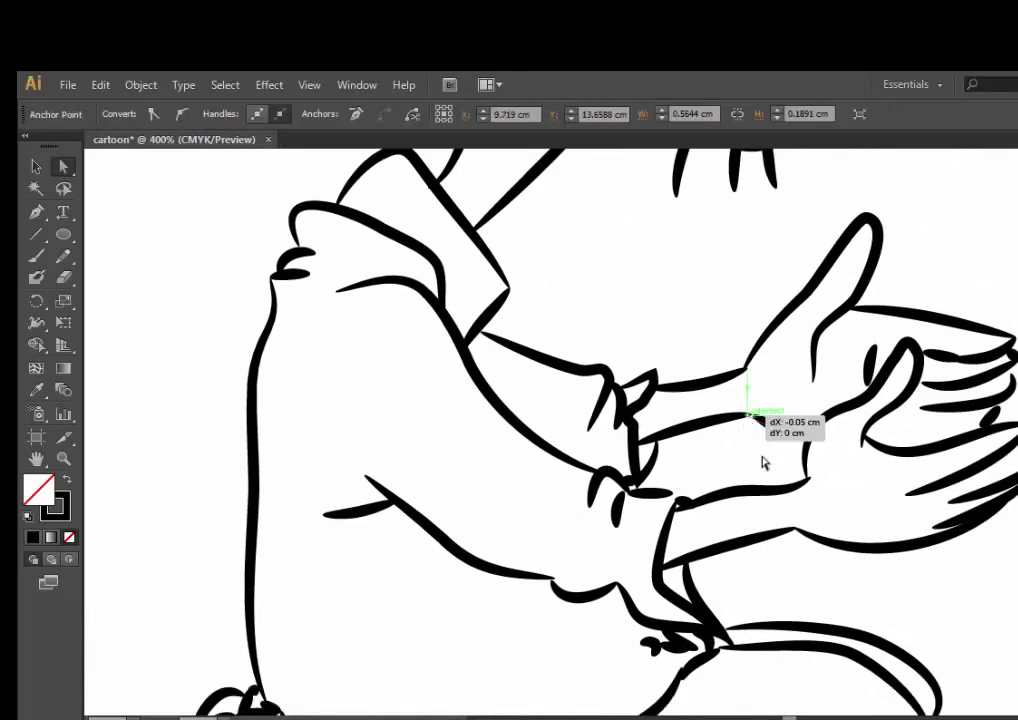
click(830, 472)
mouse_move(1000, 412)
mouse_down()
mouse_move(985, 430)
mouse_move(1000, 415)
mouse_up()
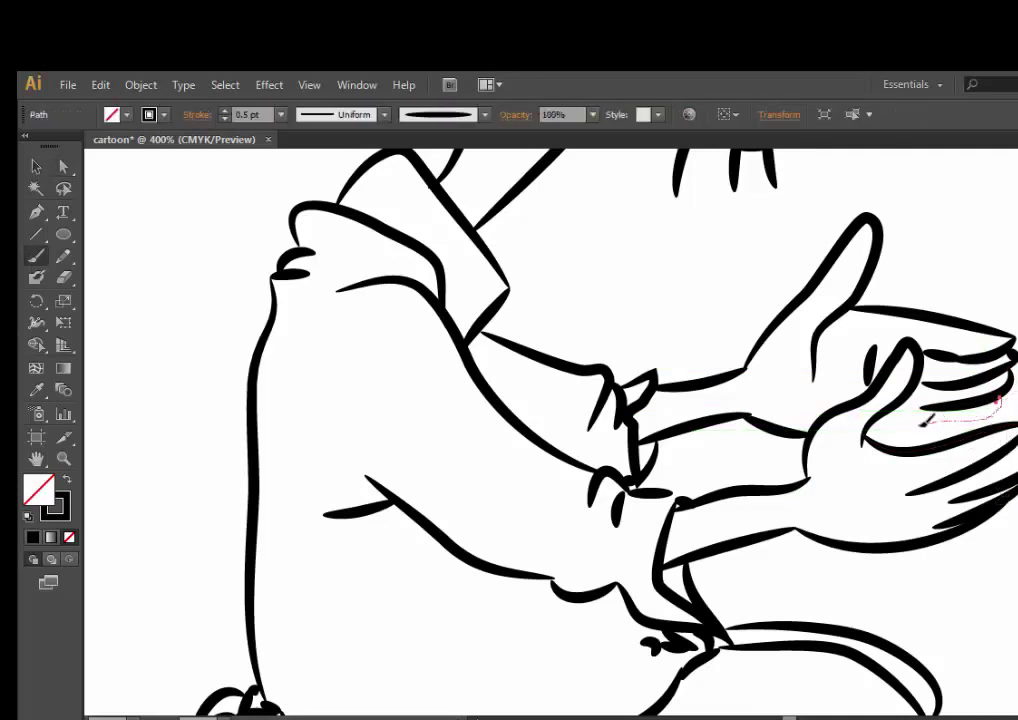
- Reposition the hand stroke's end anchor and check the lip and chin path
key(a)
mouse_move(965, 391)
mouse_down()
mouse_move(963, 408)
mouse_move(978, 352)
mouse_up()
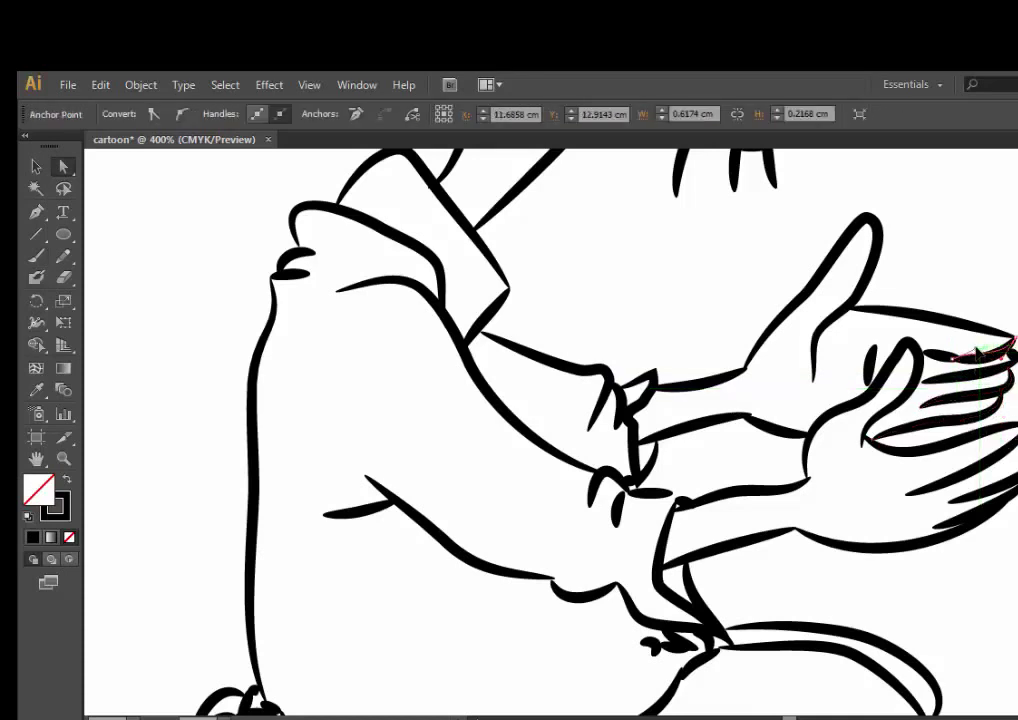
scroll(815, 455, up, 5)
click(815, 455)
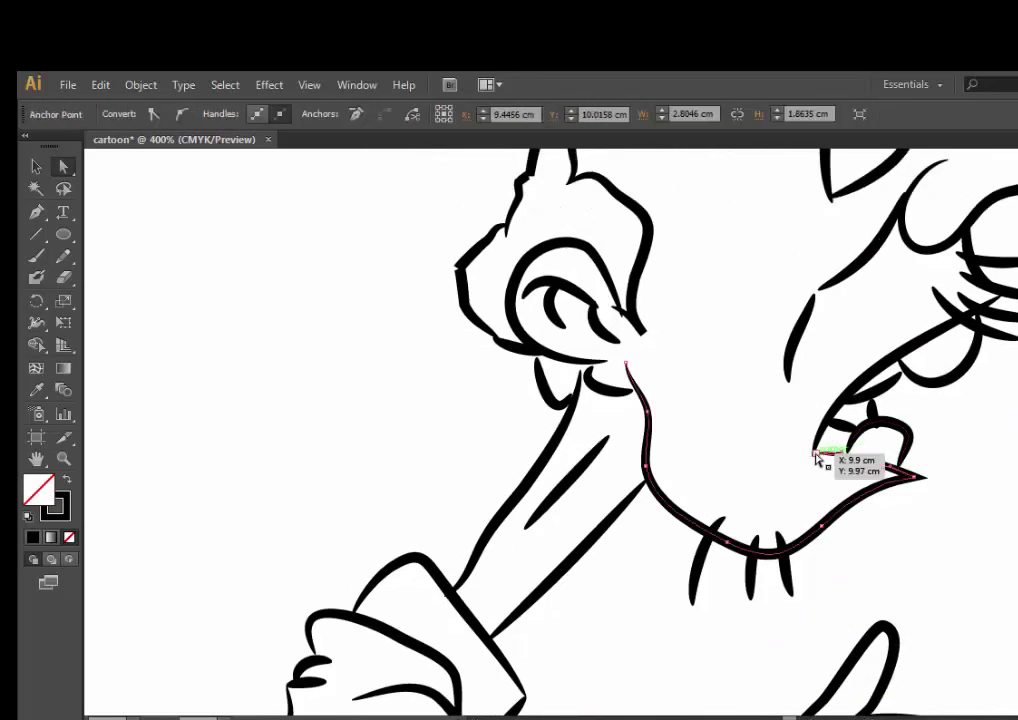
click(873, 542)
scroll(1013, 475, right, 5)
- Check the neck strokes and pull the inner ear anchor onto the ear outline
click(545, 416)
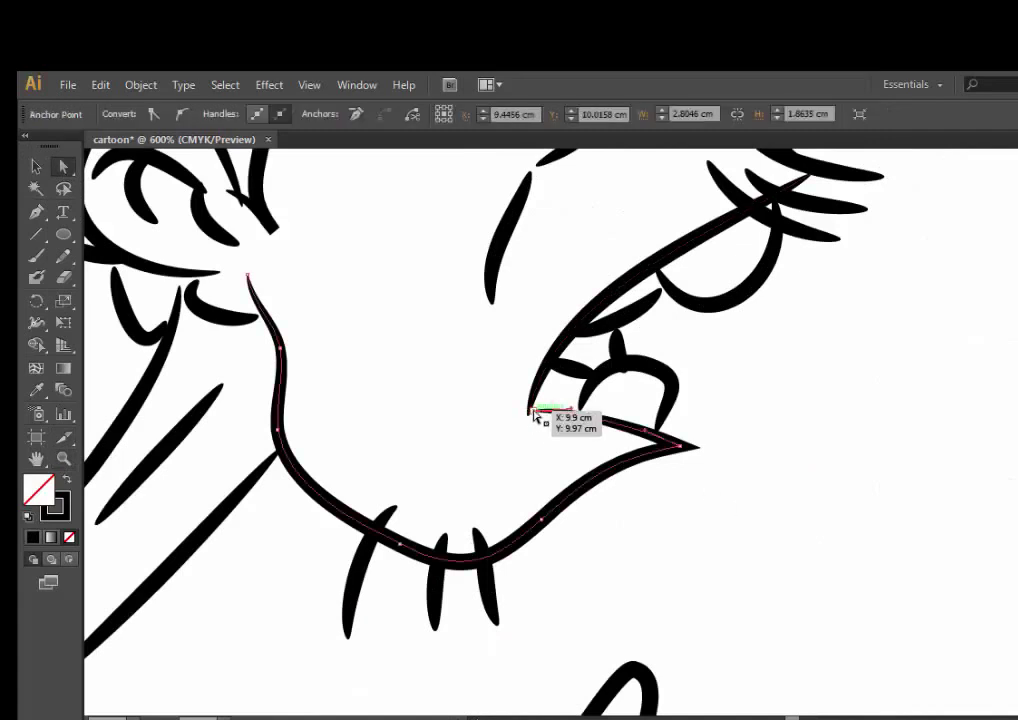
scroll(650, 445, up, 1)
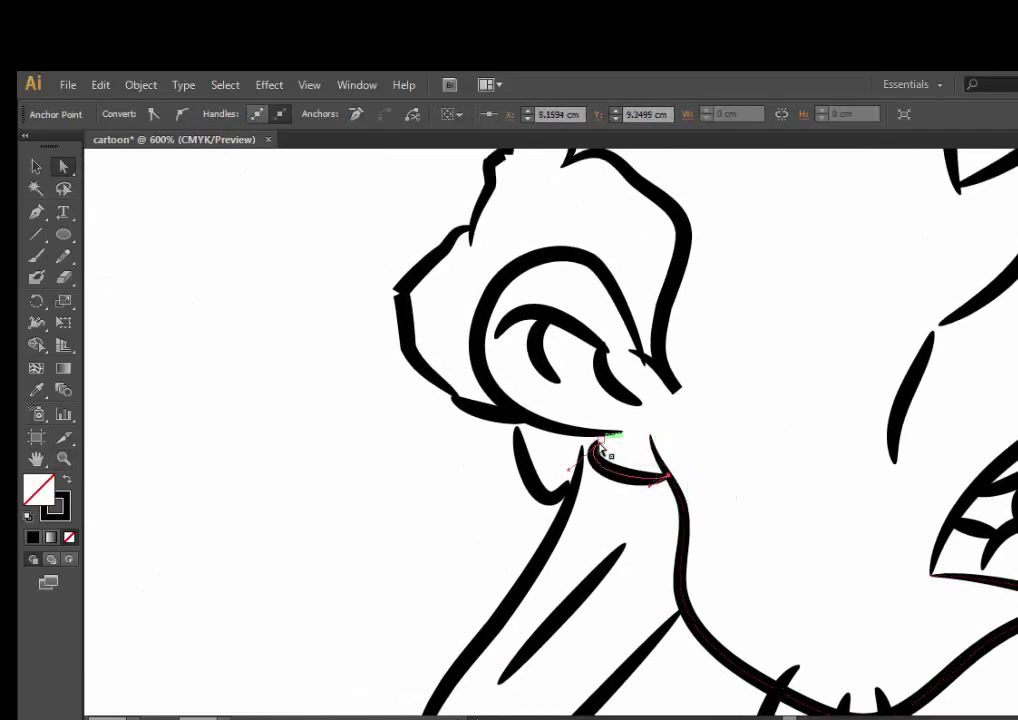
click(585, 446)
click(523, 454)
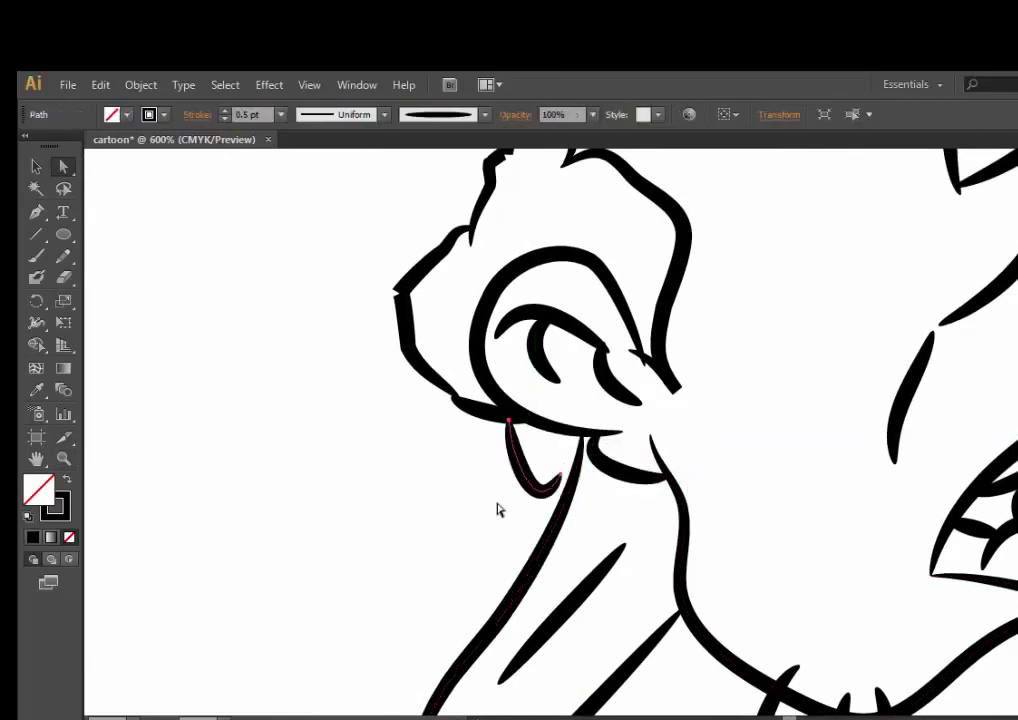
click(570, 476)
scroll(477, 441, up, 1)
scroll(477, 441, up, 1)
click(636, 448)
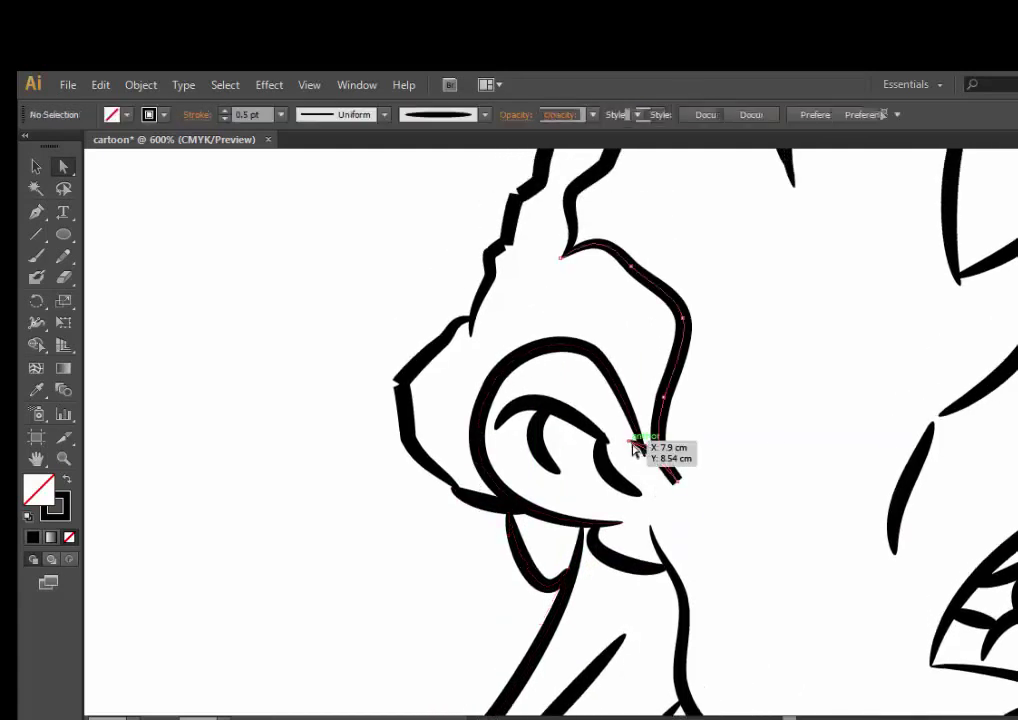
drag(636, 448, 659, 454)
click(766, 539)
- Move the eye's top anchor into place and check the pupil and head outline
scroll(766, 539, up, 3)
scroll(775, 423, up, 3)
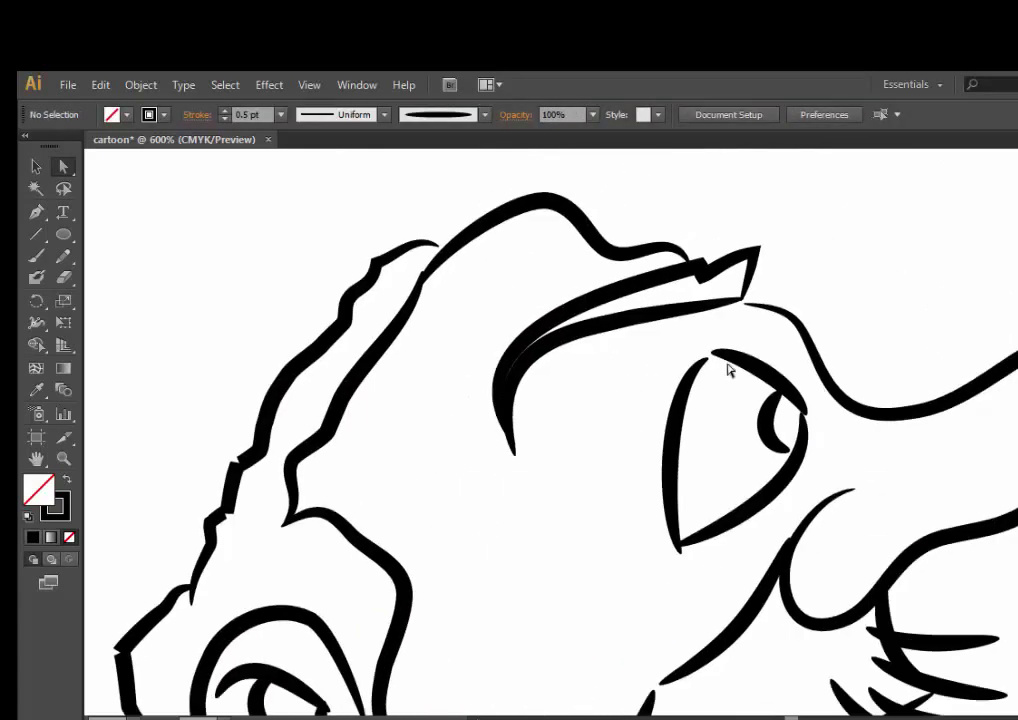
drag(722, 359, 712, 358)
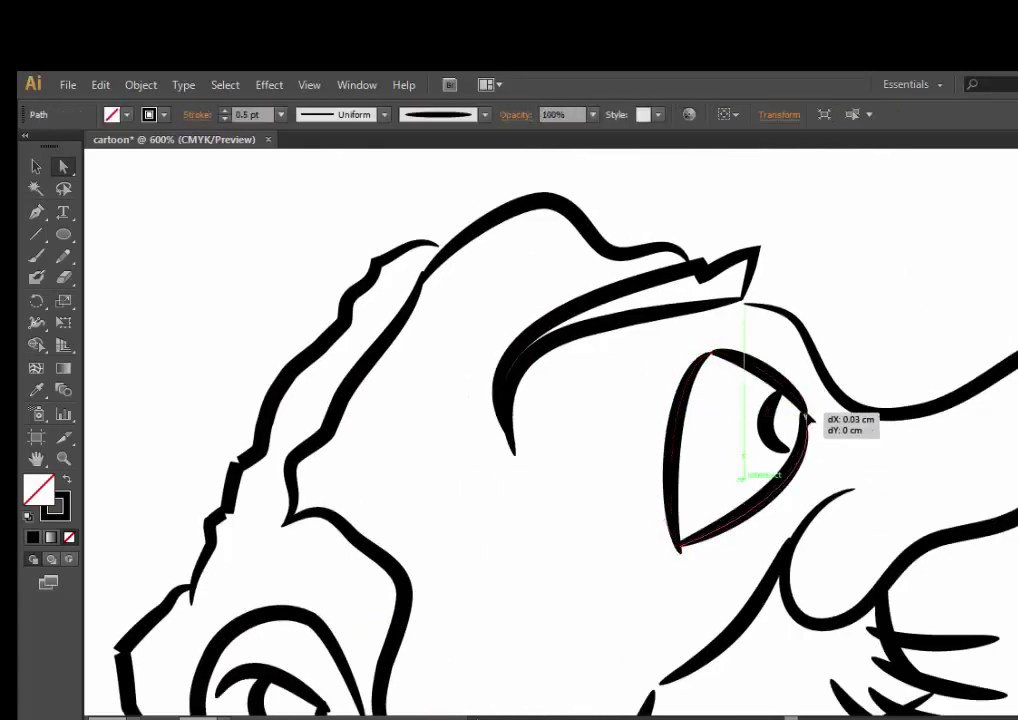
click(795, 454)
click(743, 305)
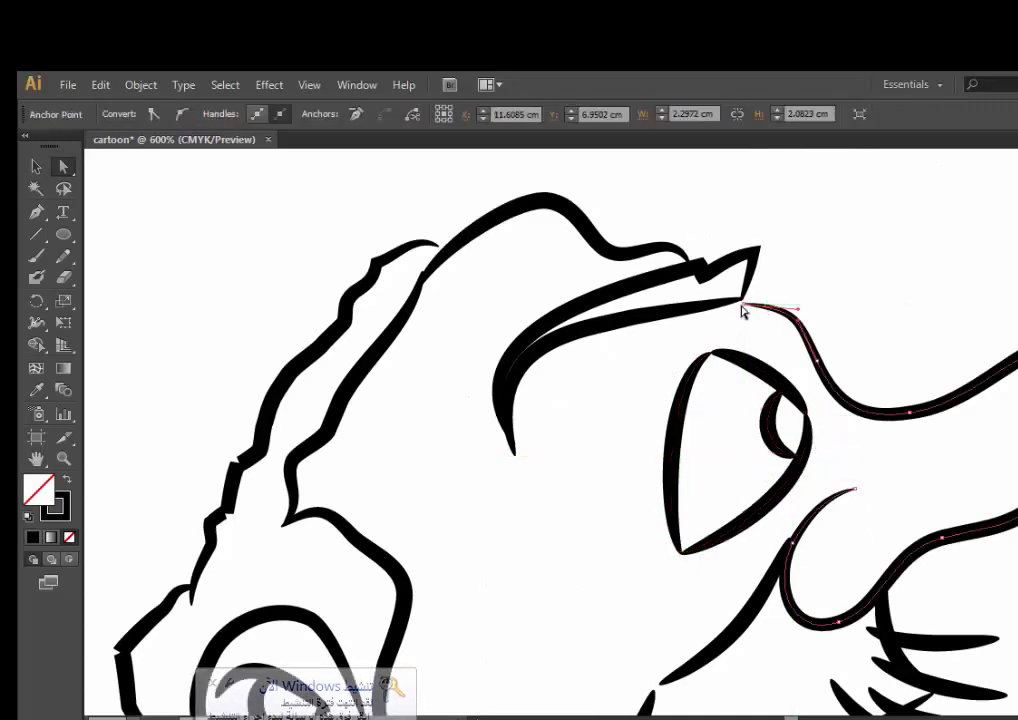
click(864, 291)
click(436, 250)
- Adjust the stroke end at the mouth, then zoom back out over the drawing
click(570, 480)
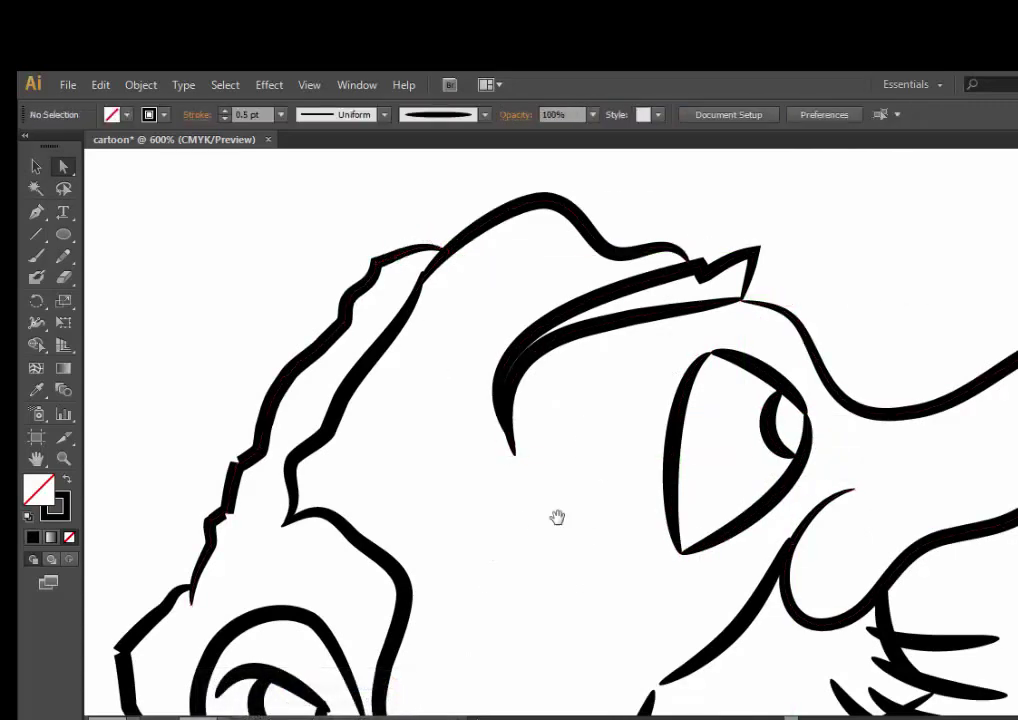
mouse_move(557, 518)
mouse_down()
mouse_move(675, 477)
mouse_move(633, 432)
mouse_move(456, 445)
mouse_up()
drag(748, 302, 755, 296)
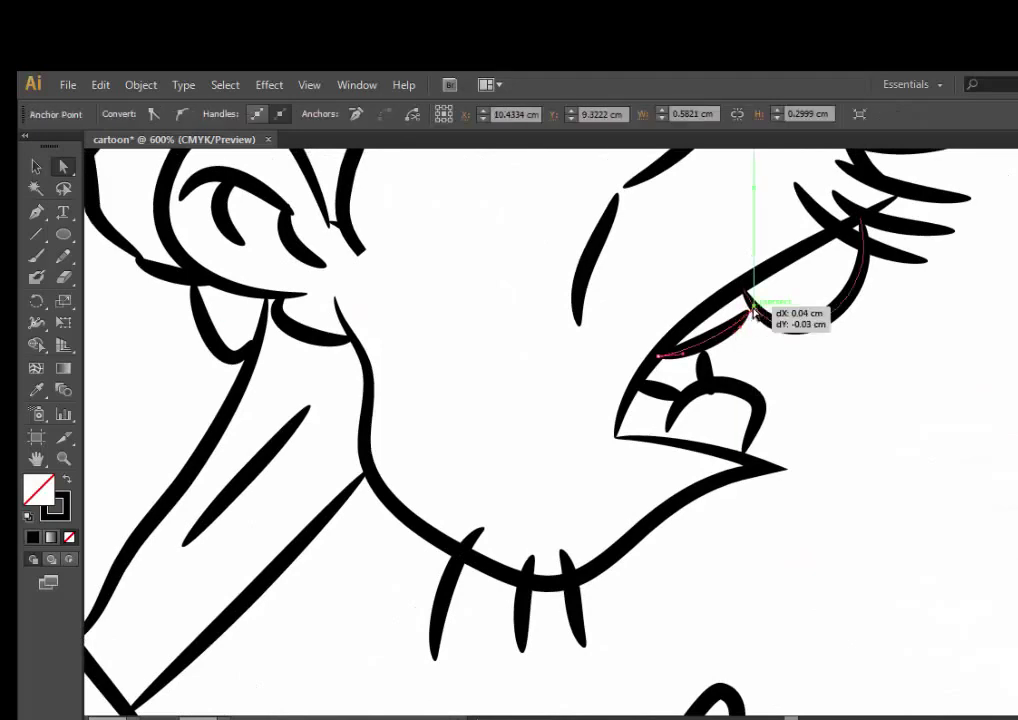
mouse_move(667, 572)
mouse_down()
mouse_move(867, 402)
mouse_move(692, 353)
mouse_move(351, 522)
mouse_up()
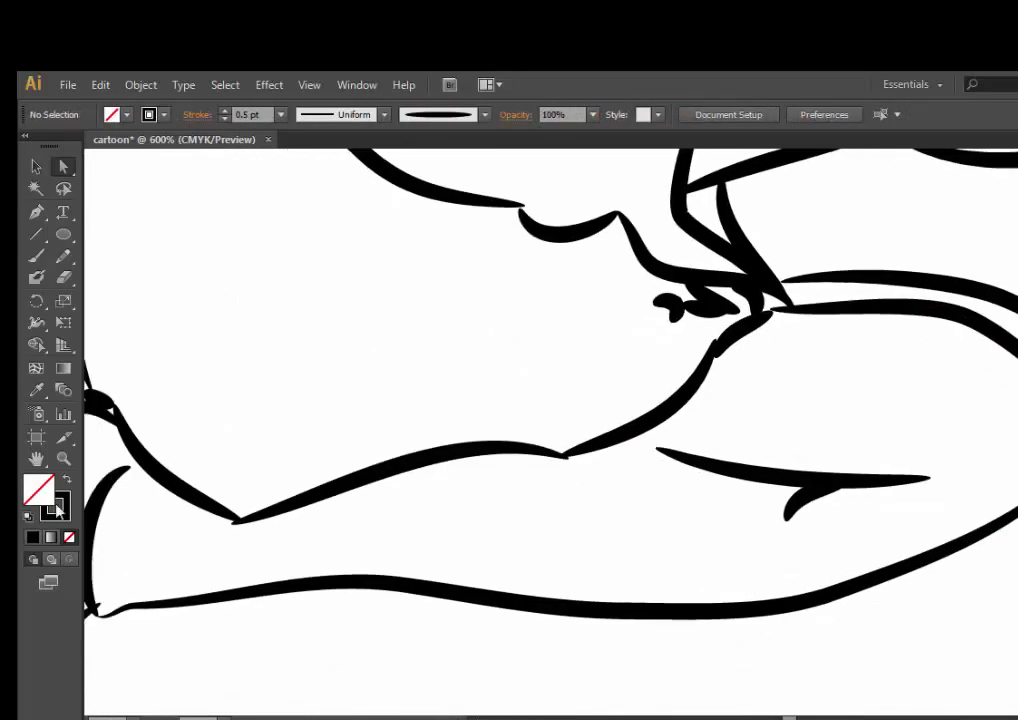
alt+click(325, 398)
alt+click(754, 454)
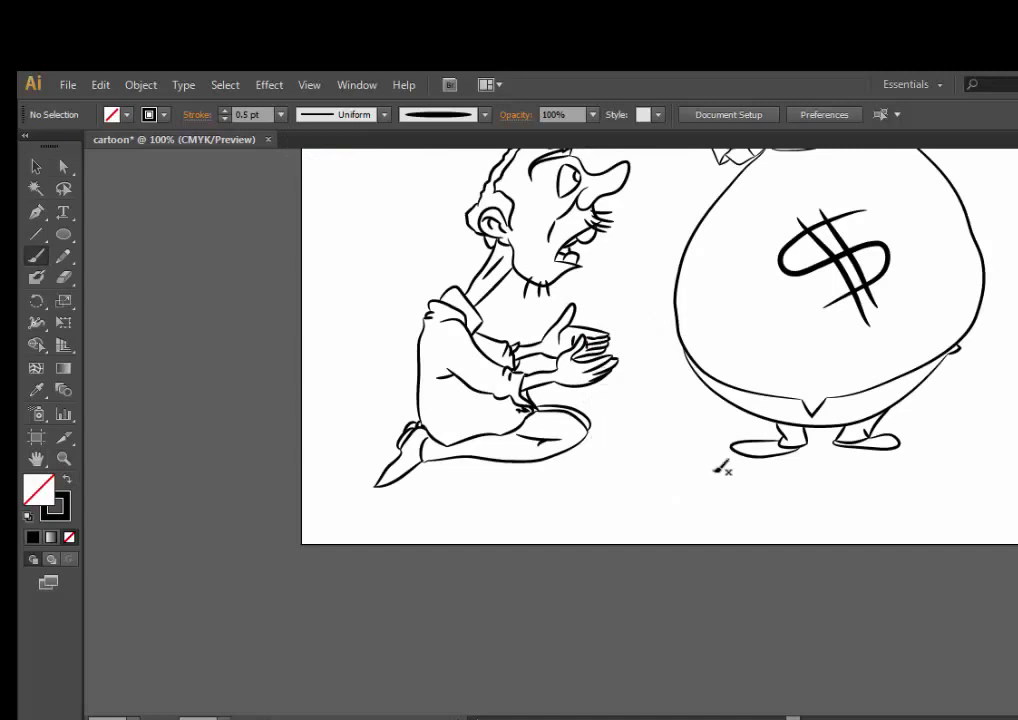
- Fit the whole cartoon artboard in view and choose File > Export
drag(722, 468, 755, 528)
alt+click(788, 467)
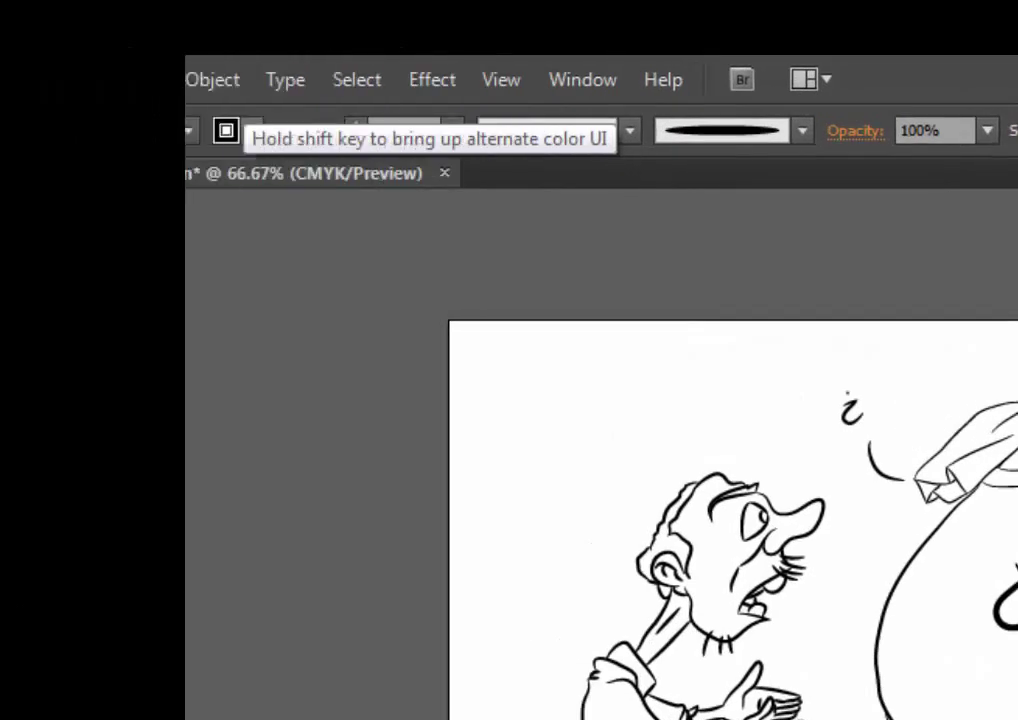
click(87, 79)
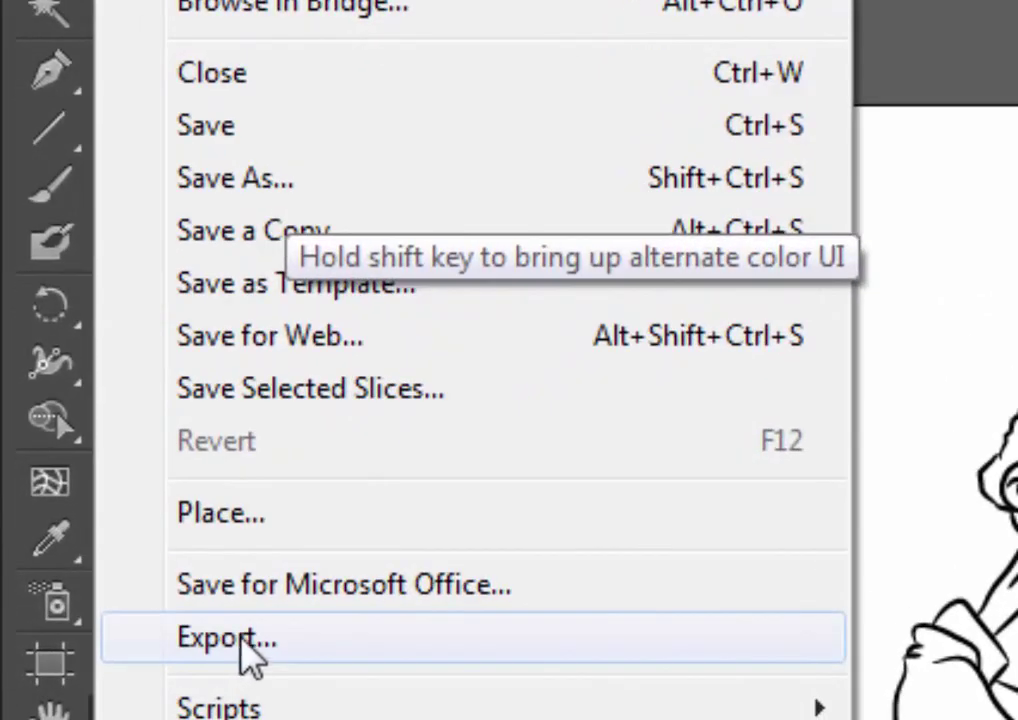
click(250, 645)
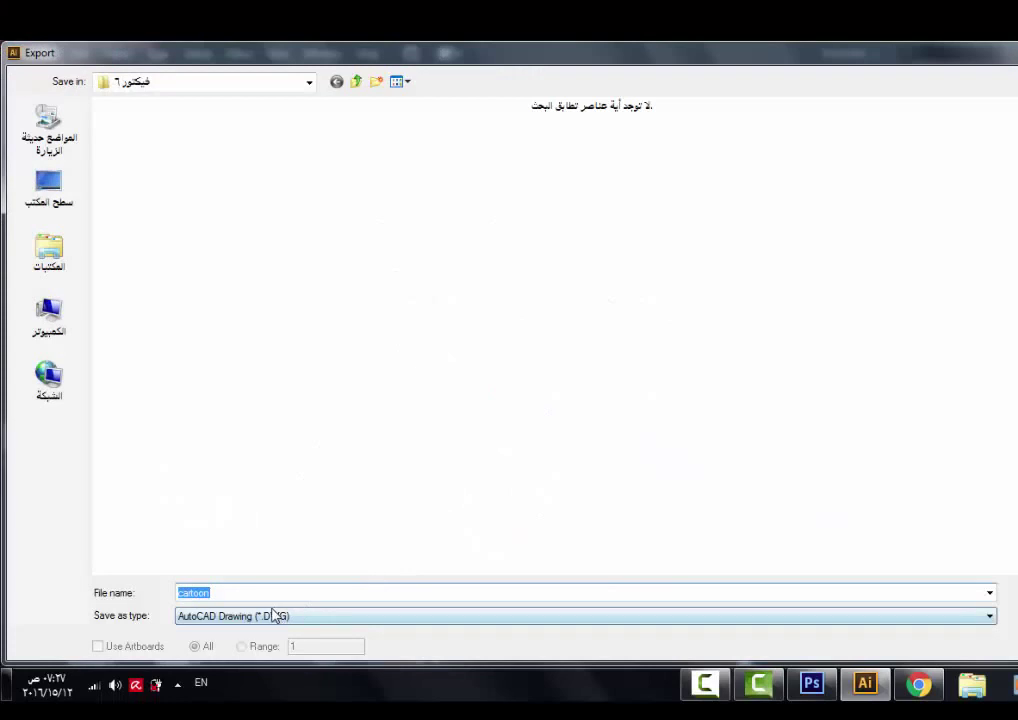
- Save the export as PNG with the file name cartoon.png
click(273, 614)
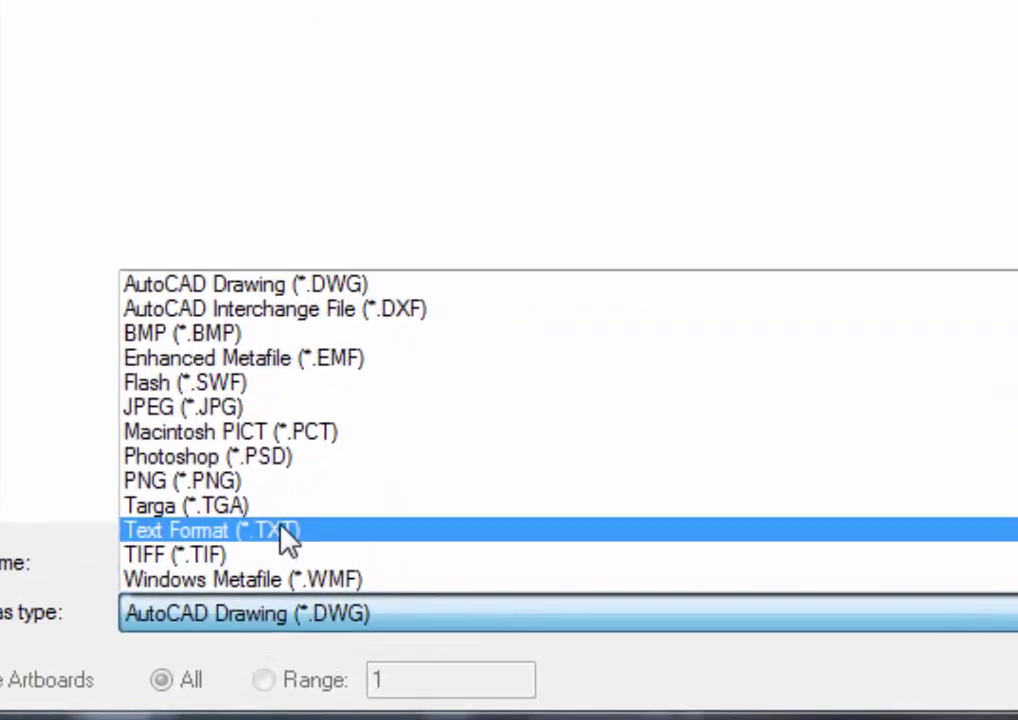
click(251, 556)
double_click(366, 550)
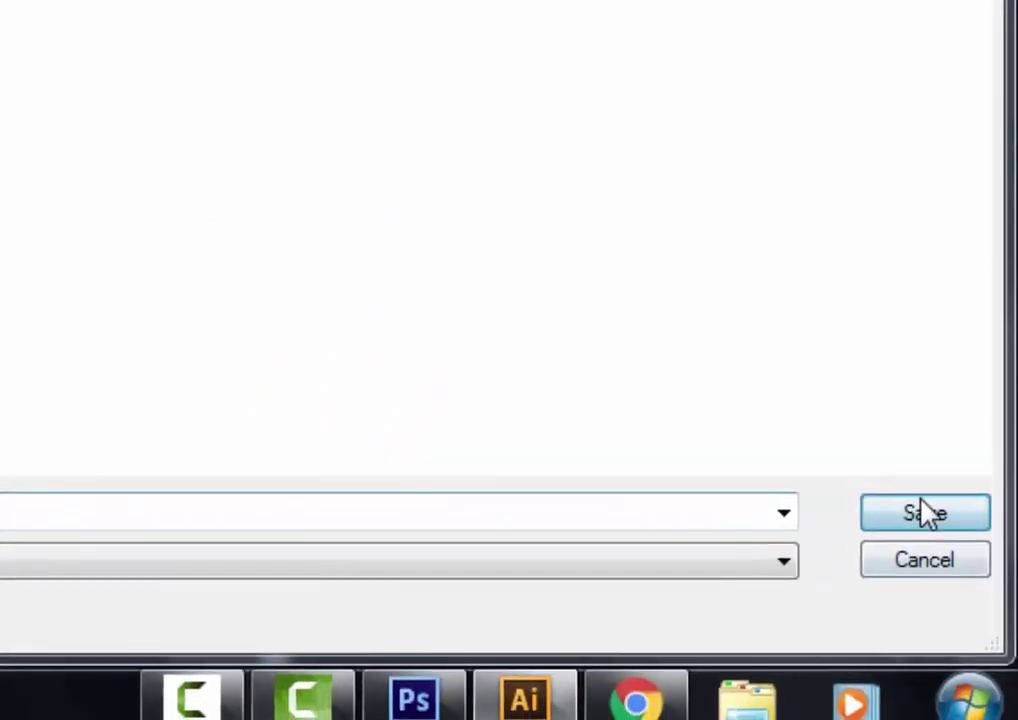
click(925, 513)
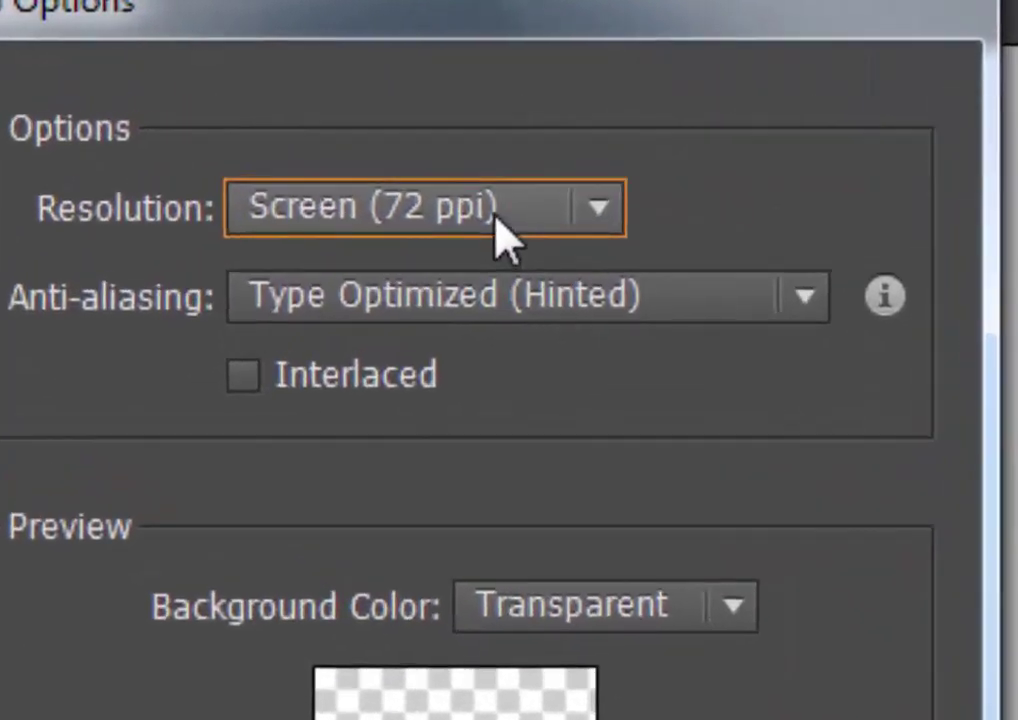
- Set PNG resolution to High (300 ppi) and confirm the export
click(480, 152)
click(456, 446)
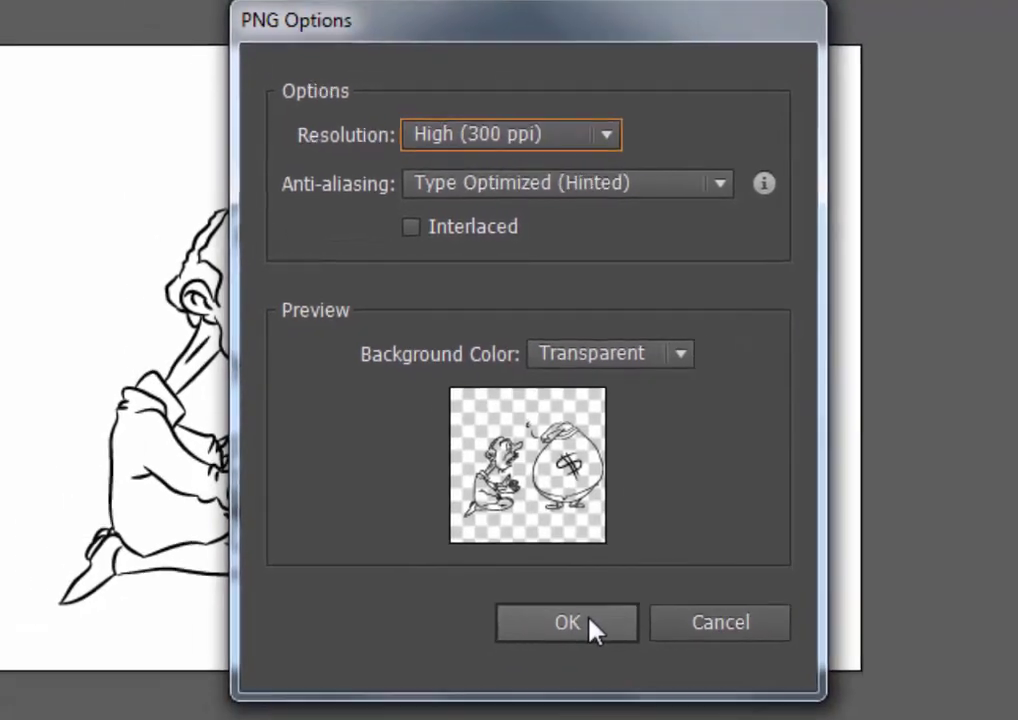
click(545, 655)
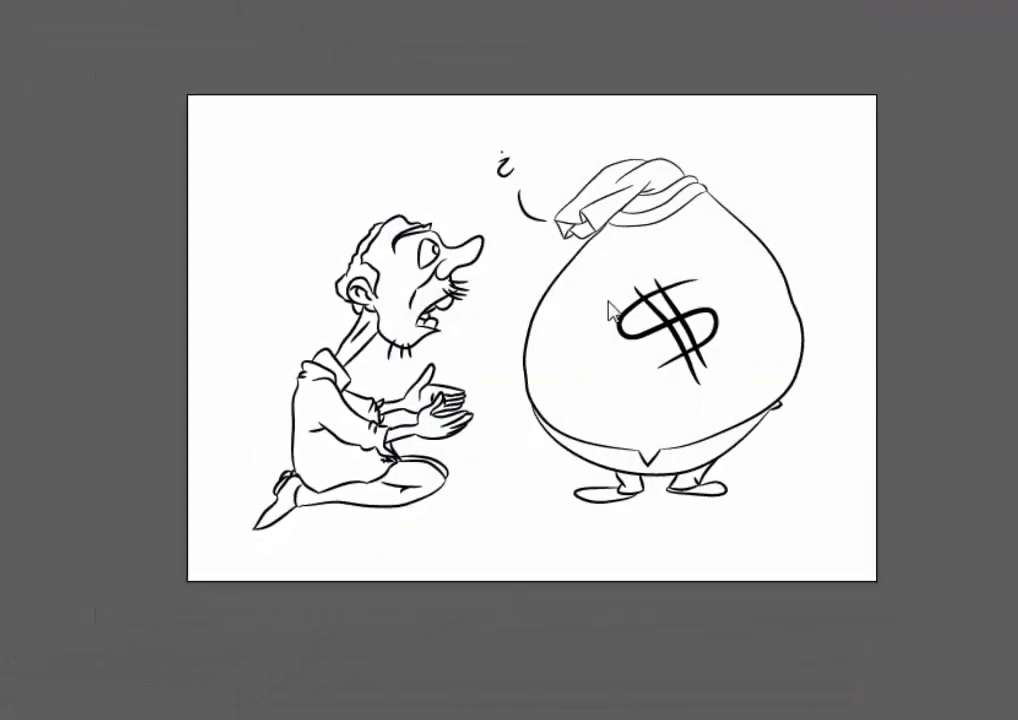